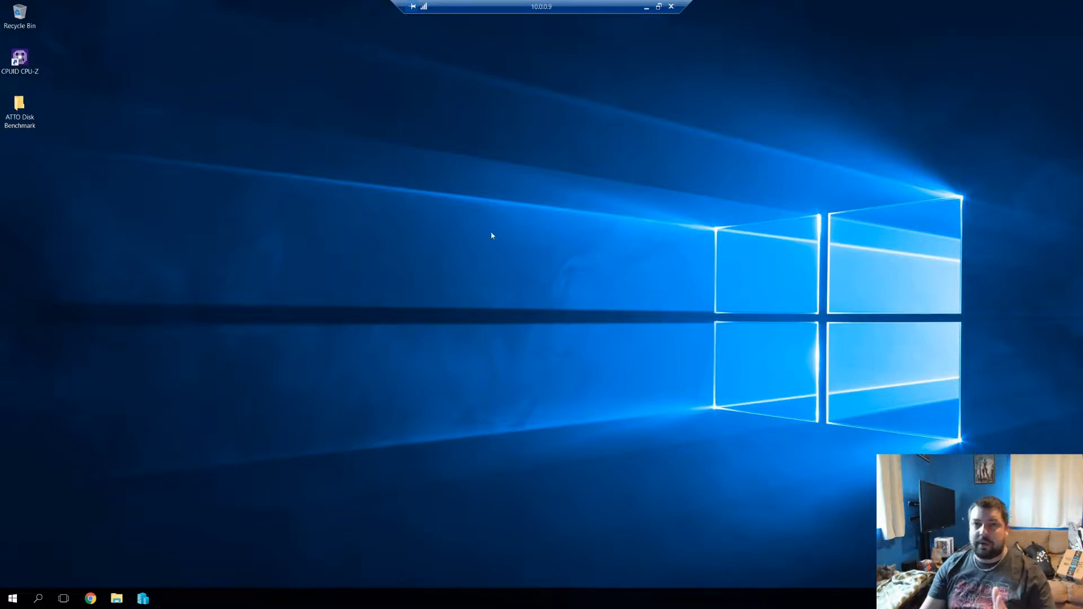
Open Server Manager and close the Remove Roles and Features Wizard's removal results
left_click(13, 598)
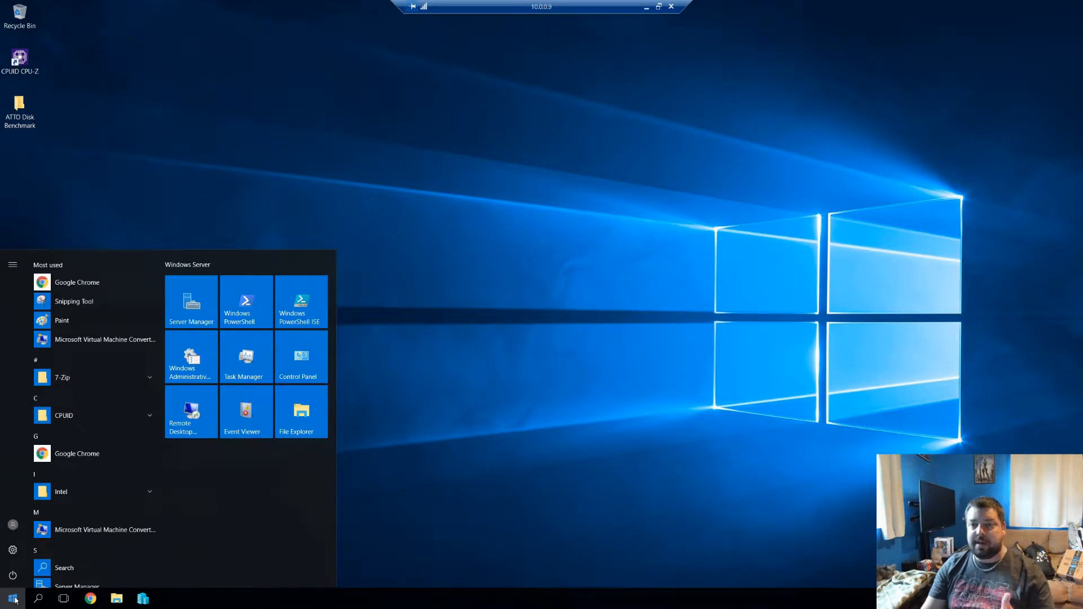
left_click(191, 301)
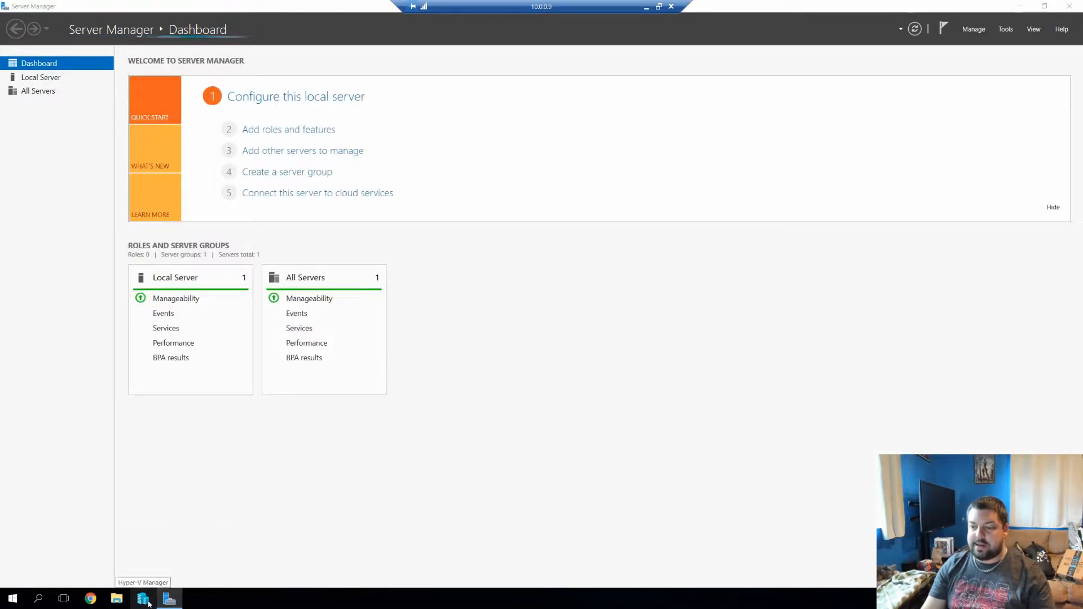
right_click(148, 604)
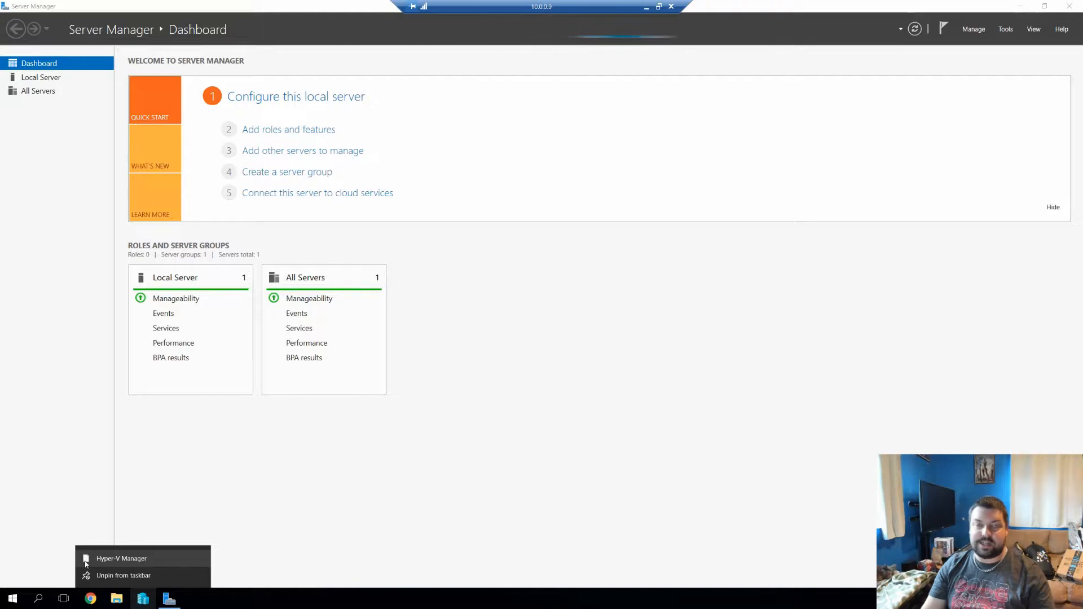
left_click(306, 495)
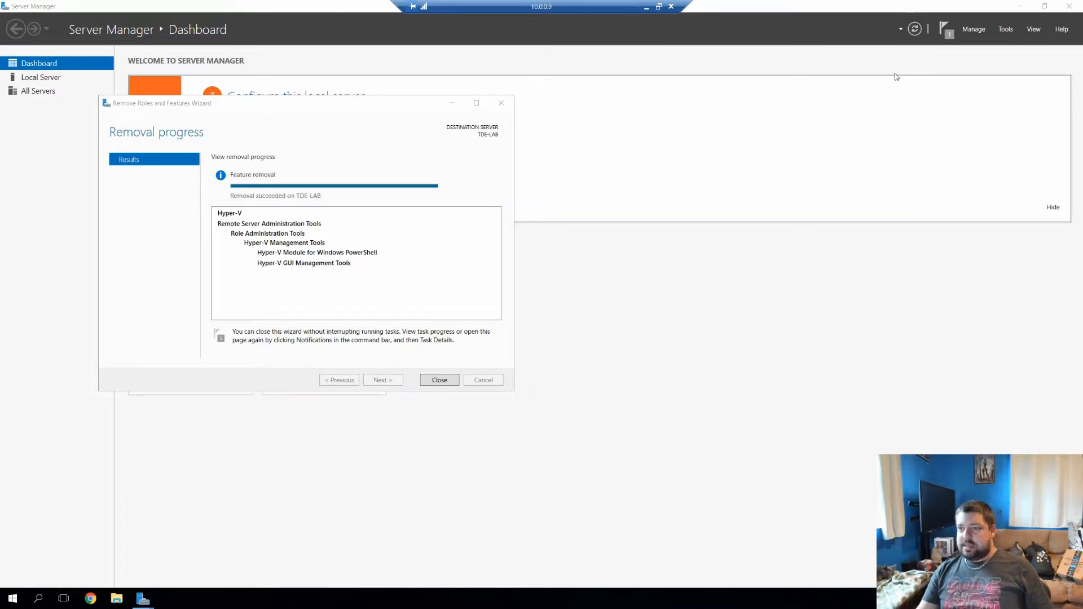
left_click(439, 380)
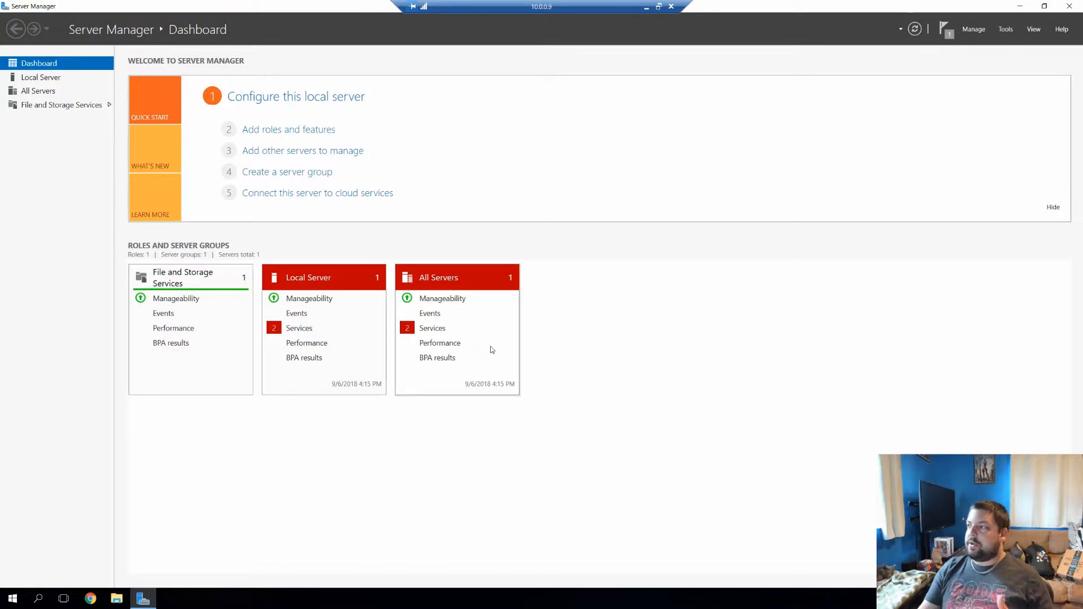
Start adding roles and features with a role-based or feature-based installation on the TDE-LAB server from the server pool
left_click(974, 29)
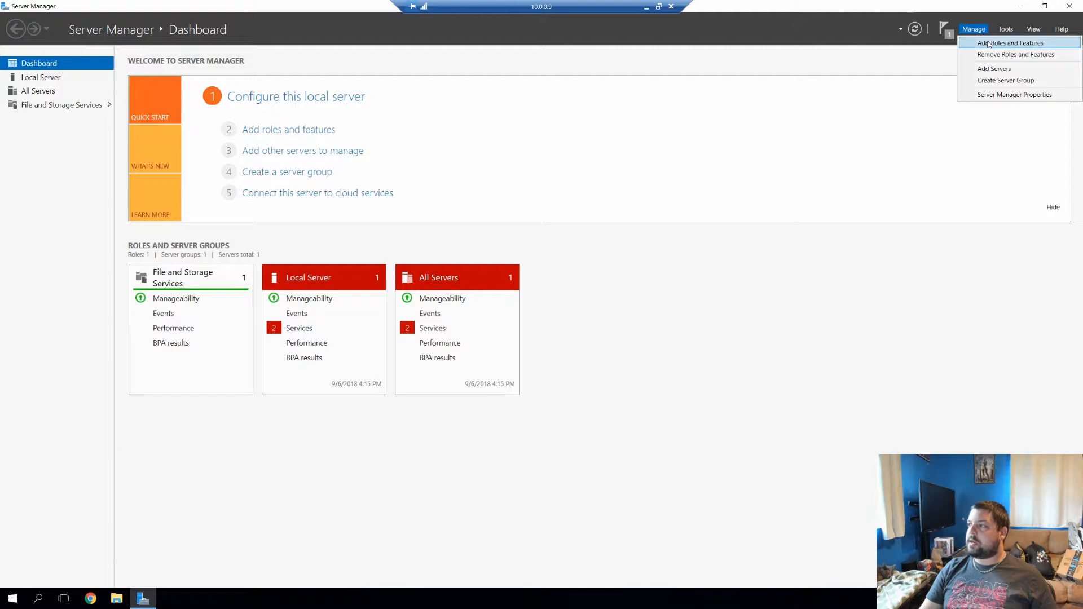
left_click(988, 43)
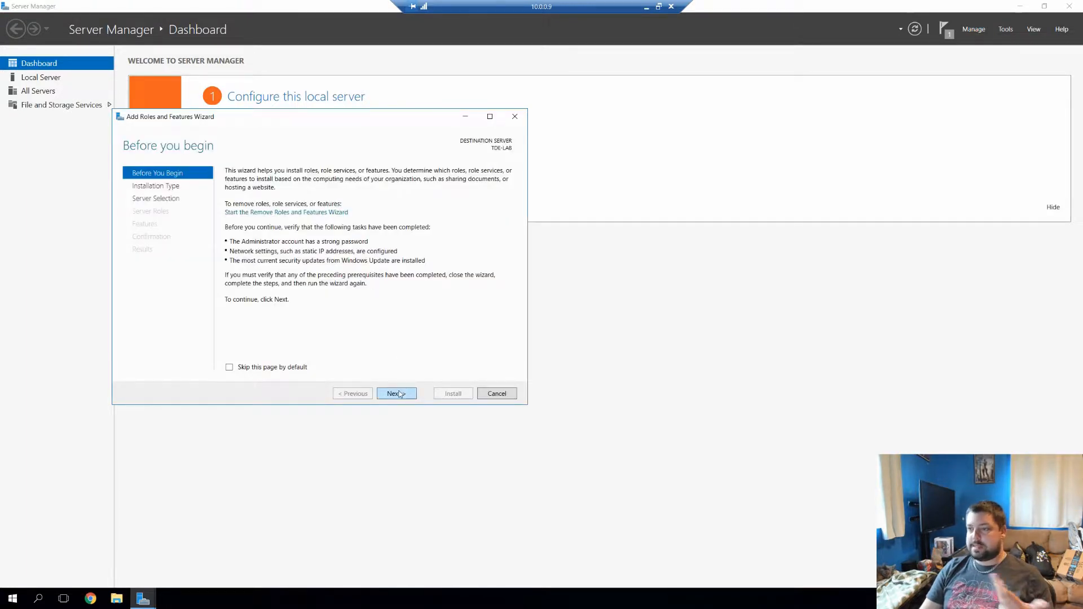
left_click(396, 394)
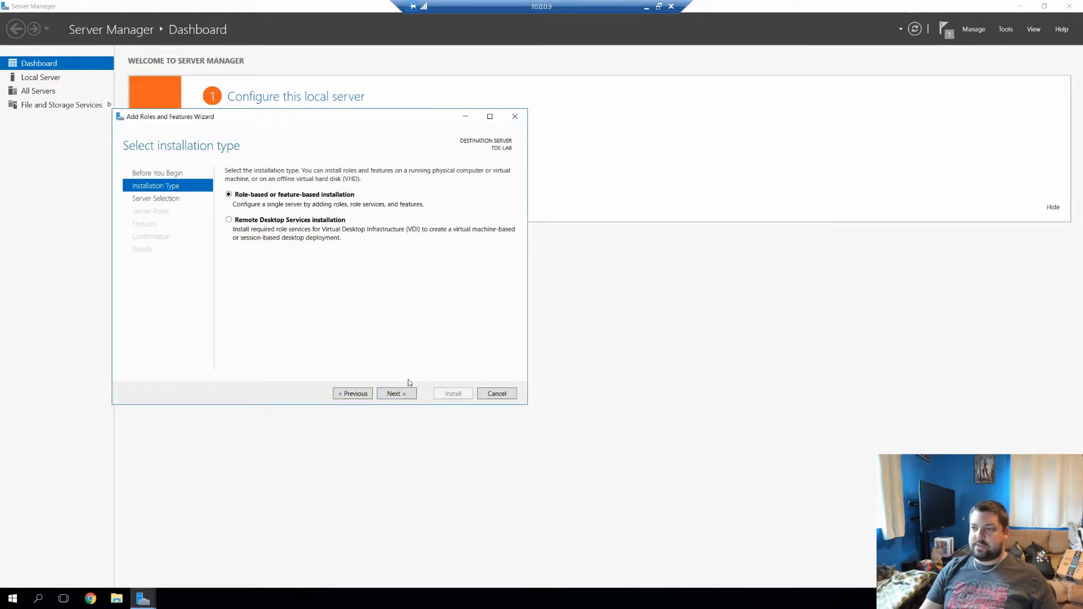
left_click(397, 394)
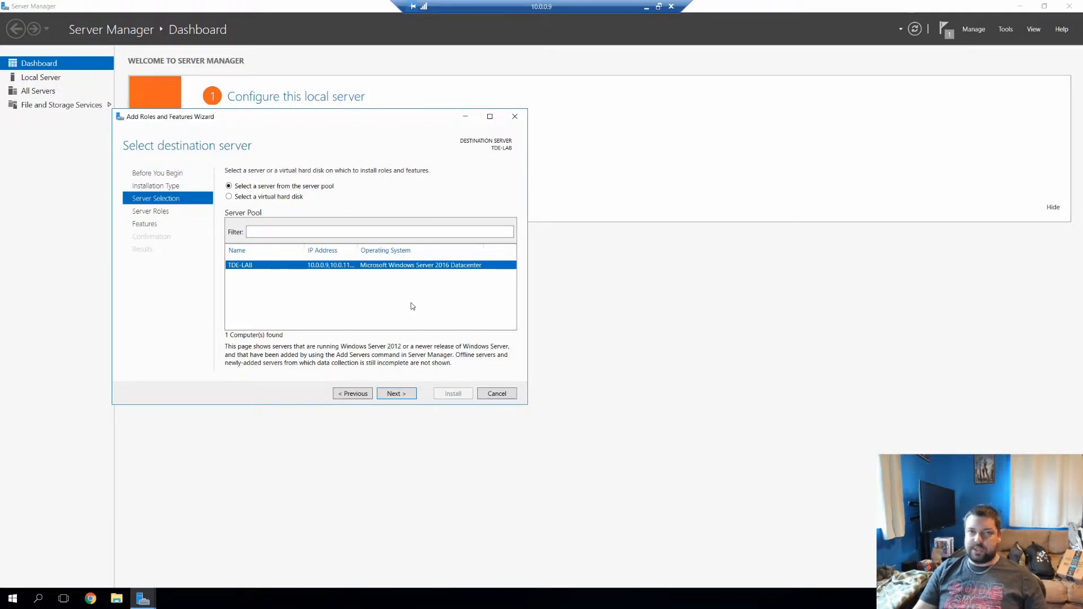
left_click(395, 394)
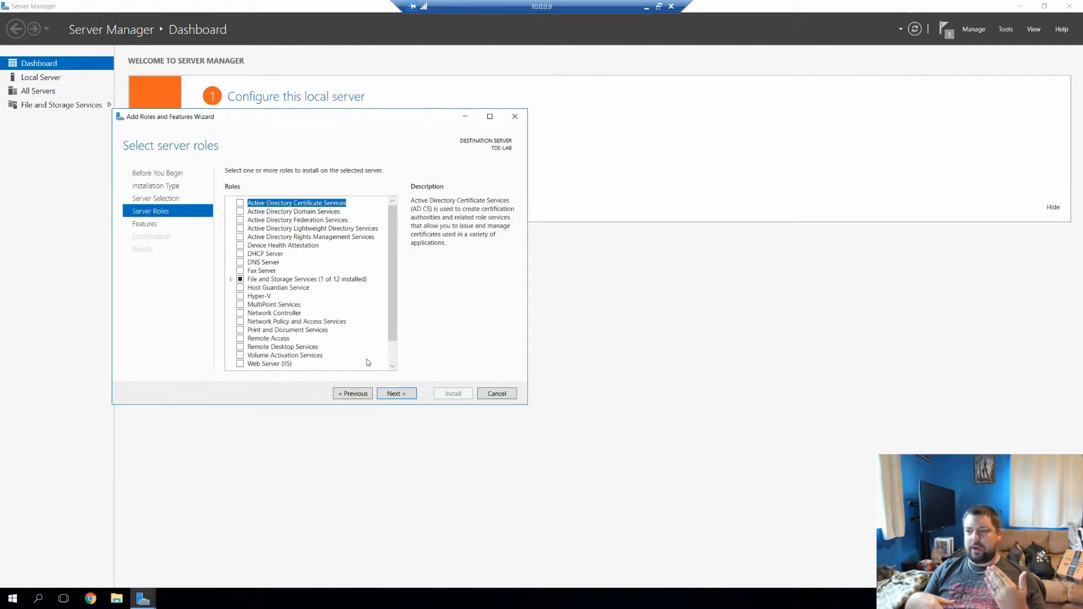
Select the Hyper-V role for installation, including its required management tools, and proceed to the feature selection
left_click(248, 298)
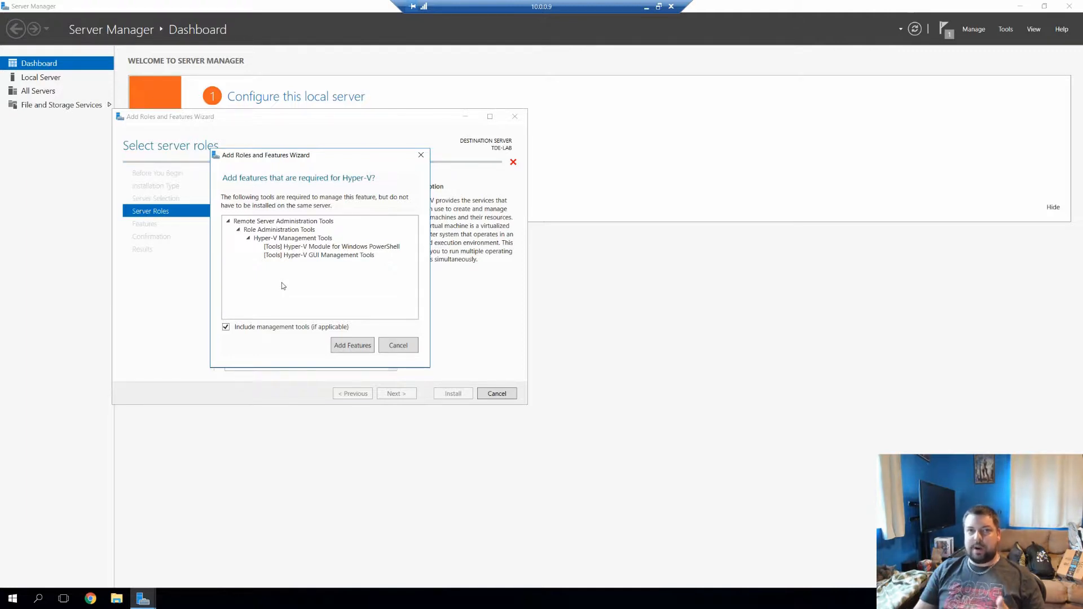
left_click(344, 341)
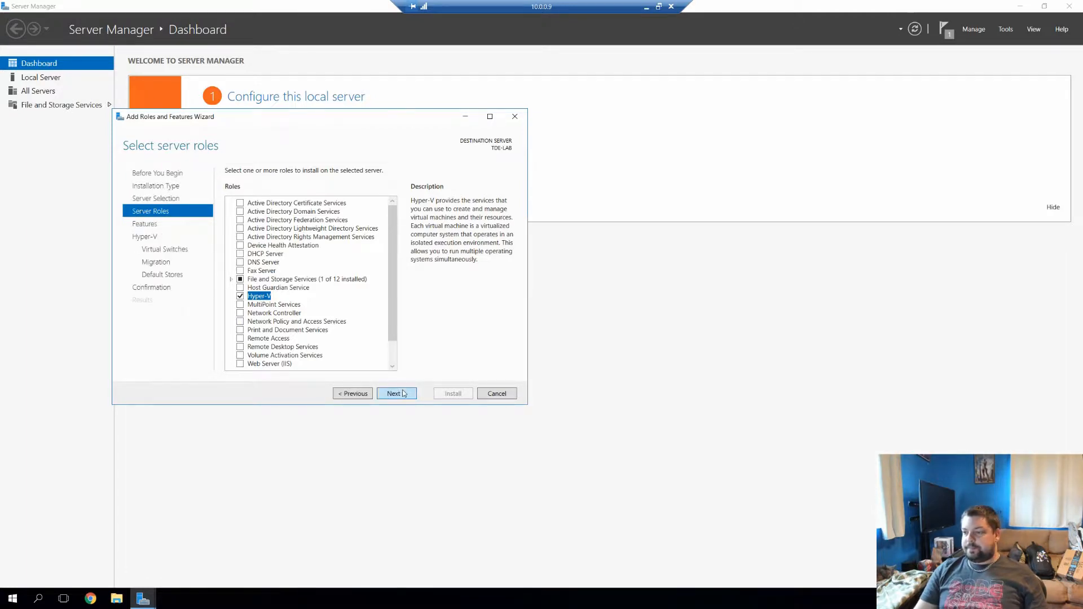
left_click(404, 394)
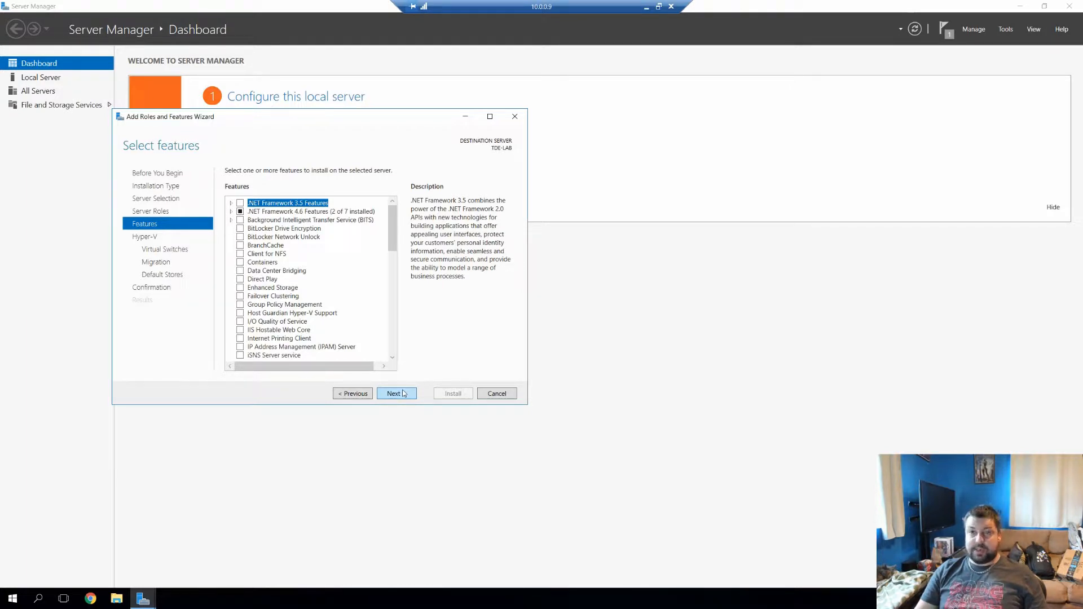
Proceed to the default stores without adding extra features, creating virtual switches or allowing live migration
left_click(403, 394)
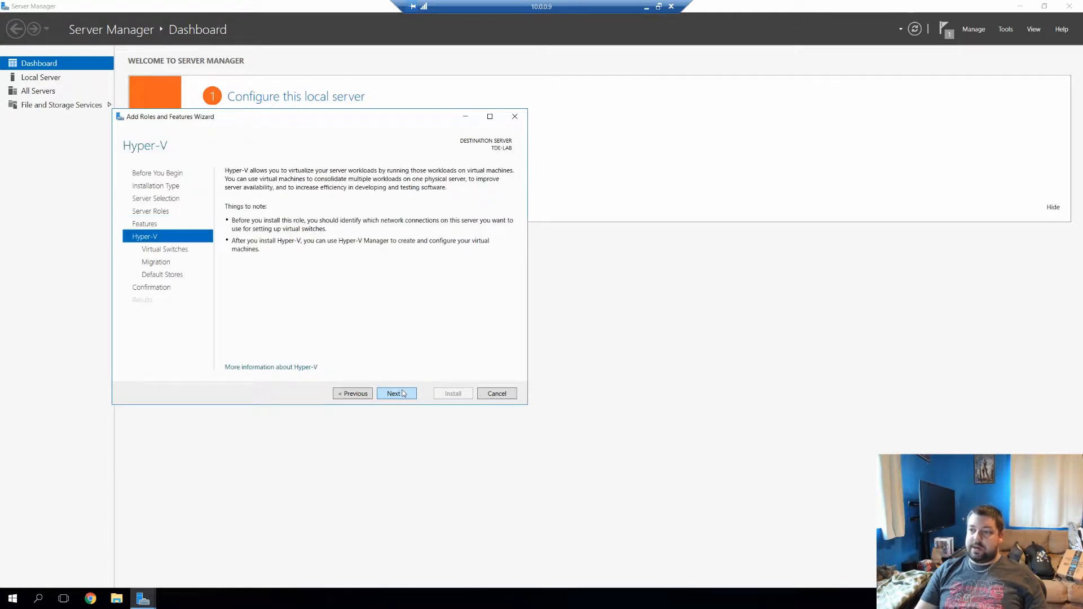
left_click(403, 393)
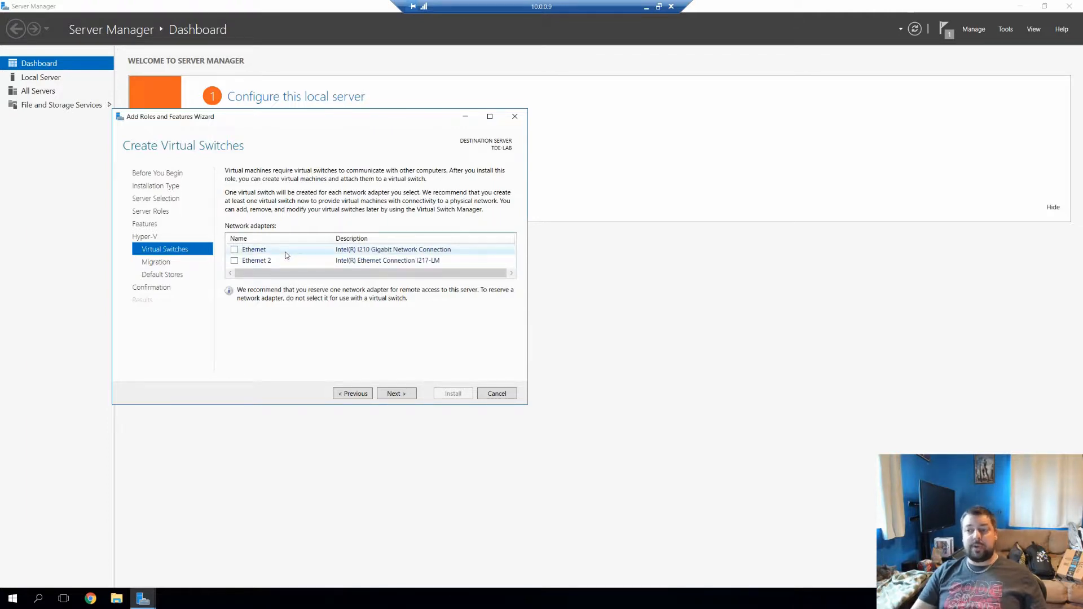
left_click(397, 395)
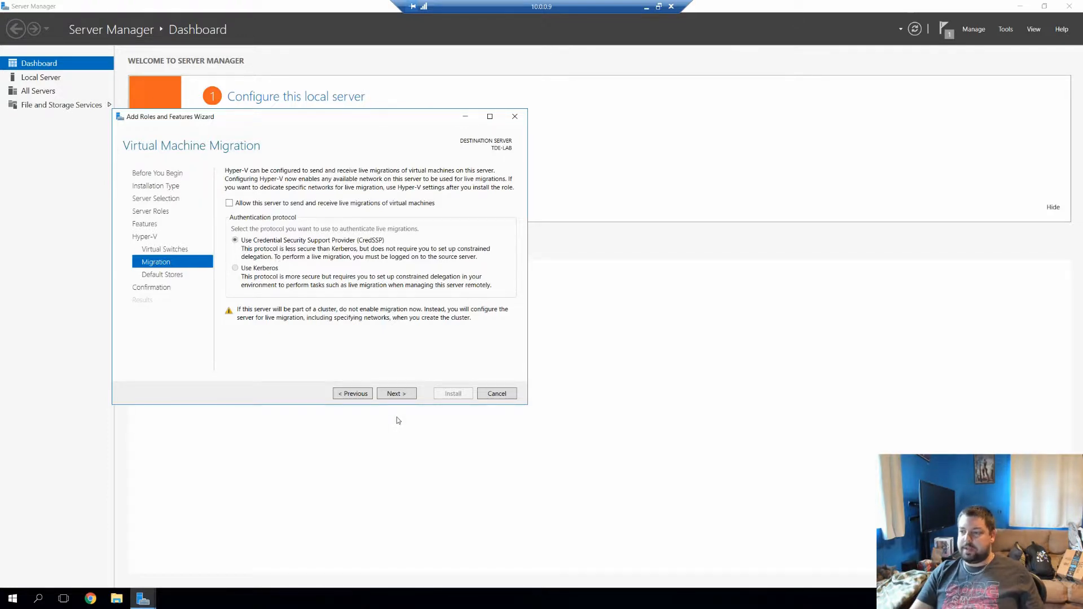
left_click(397, 393)
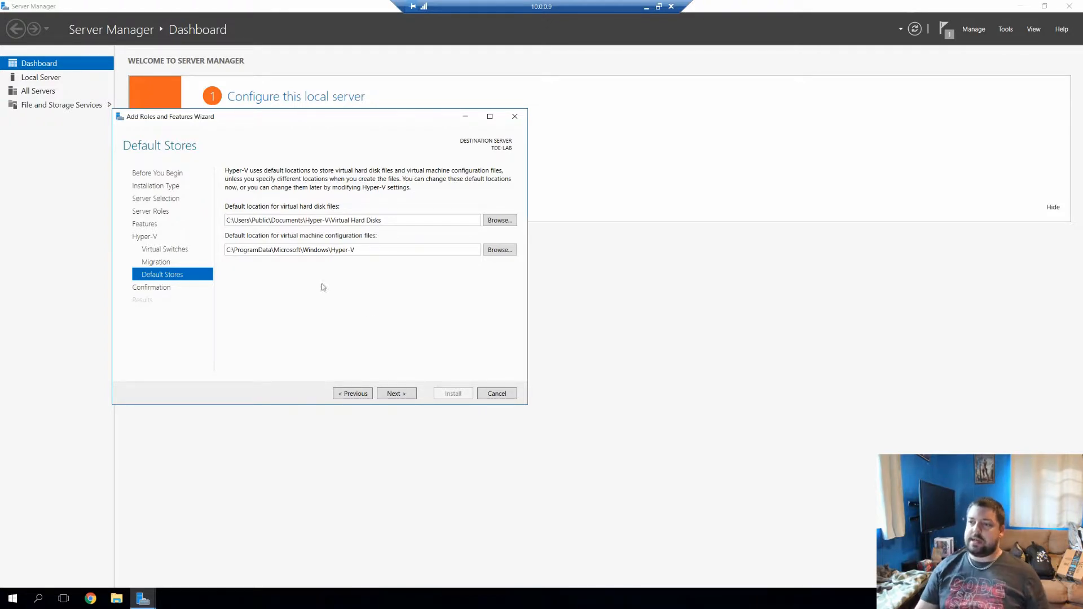
Browse for the default virtual hard disk location and create a new folder named Hyper-V on Local Disk (C:)
left_click(499, 220)
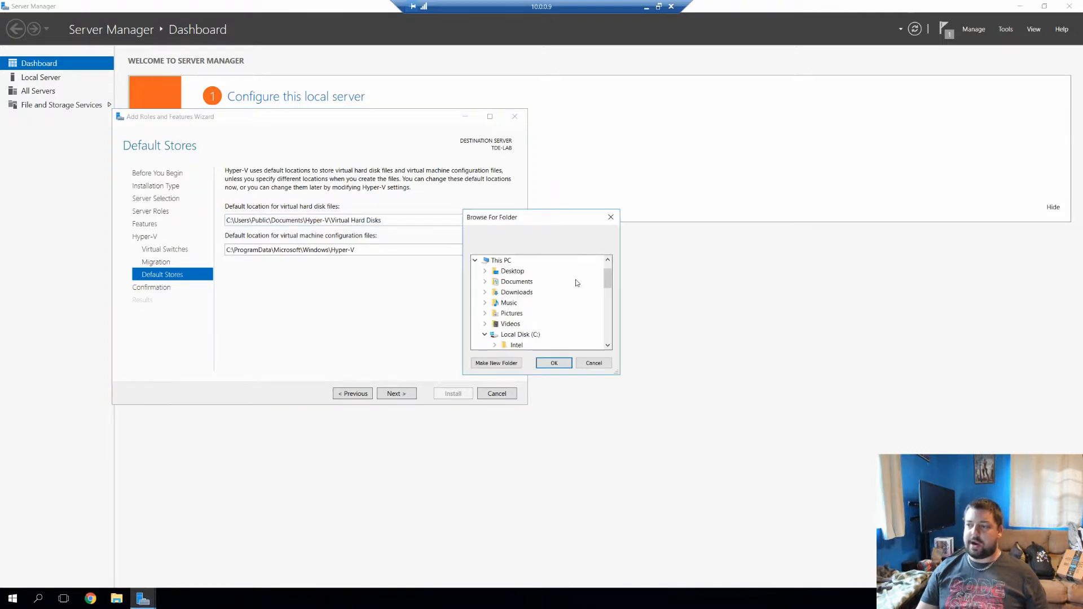
scroll(533, 326, "down", 4)
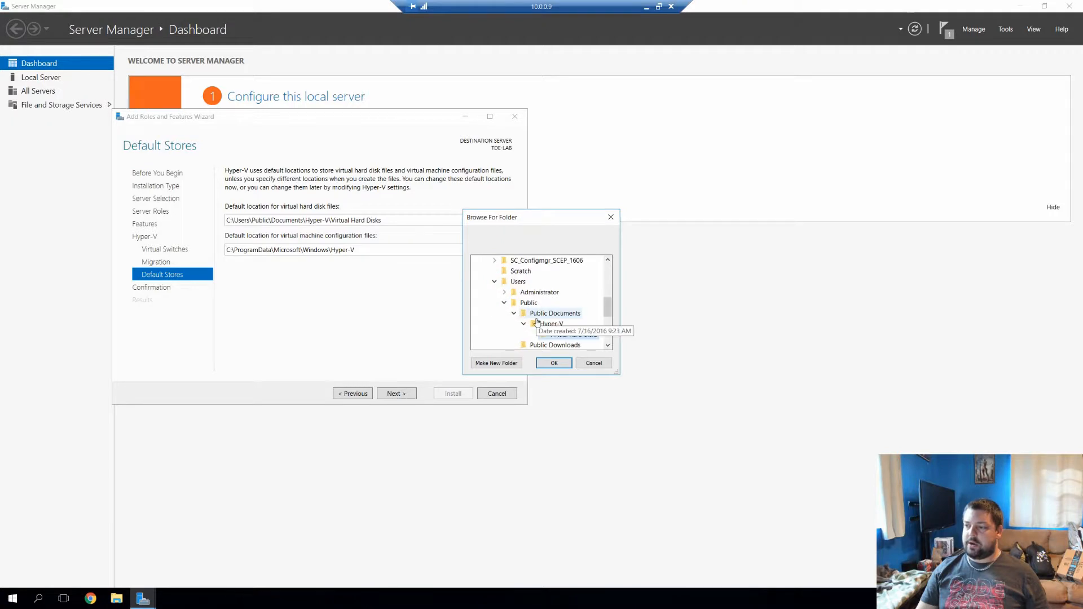
scroll(532, 326, "up", 2)
left_click(520, 271)
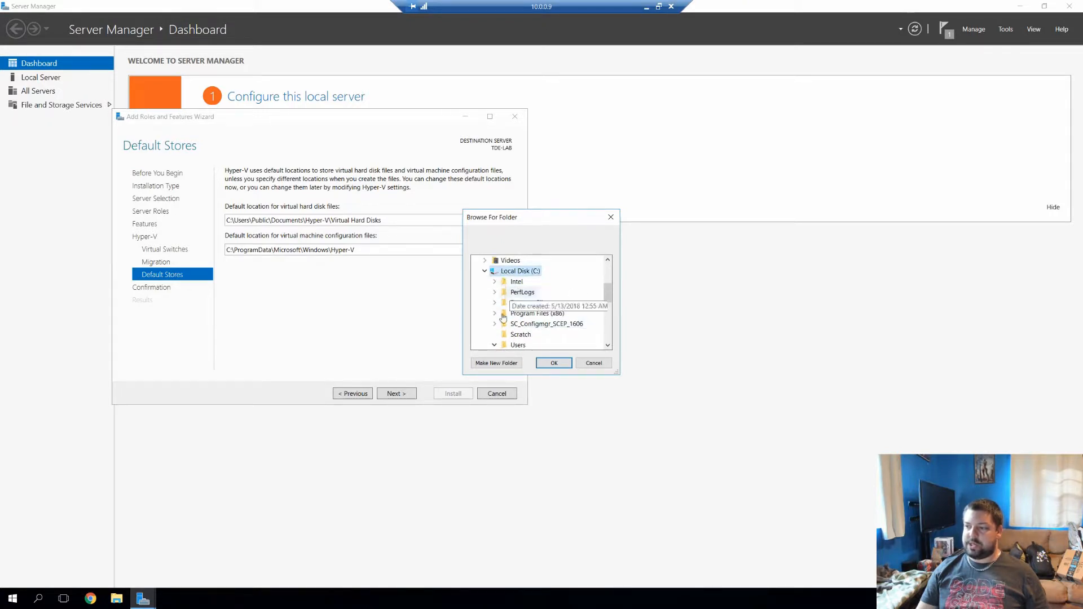
scroll(500, 330, "down", 1)
scroll(553, 313, "up", 2)
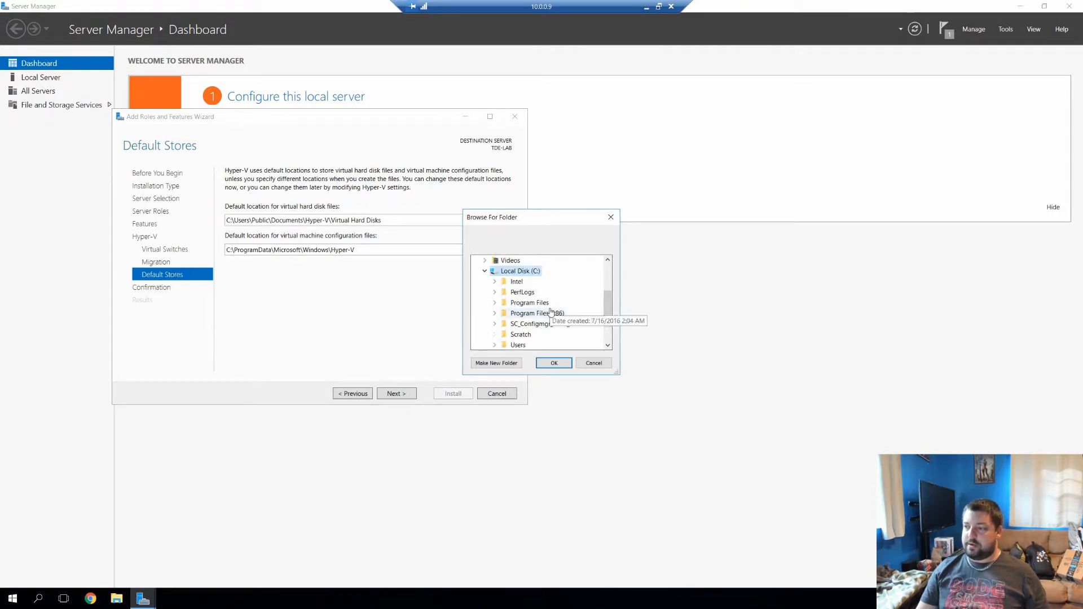
scroll(551, 311, "down", 1)
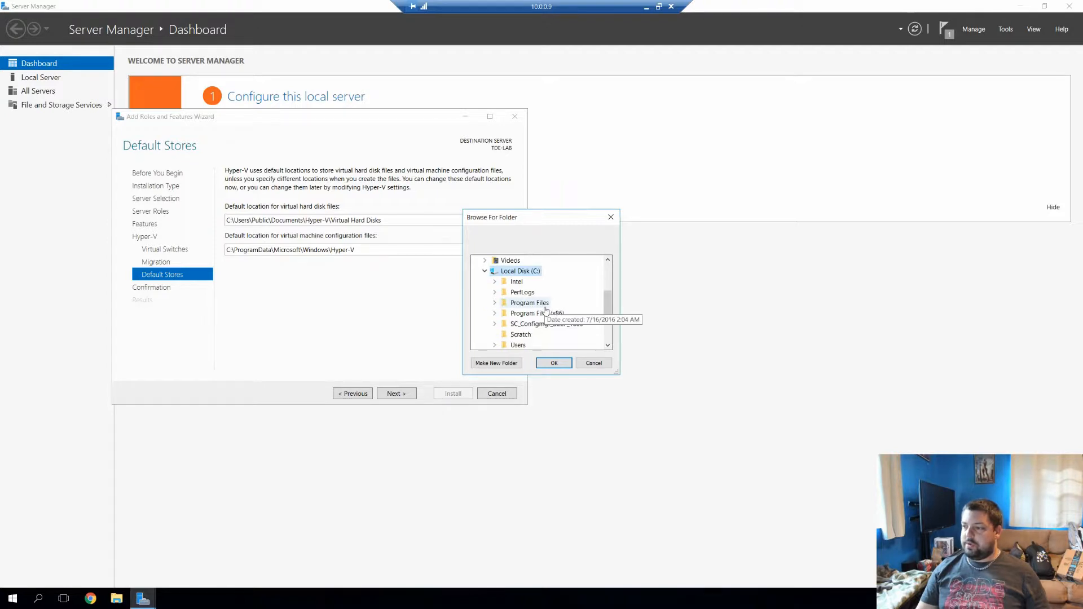
left_click(509, 364)
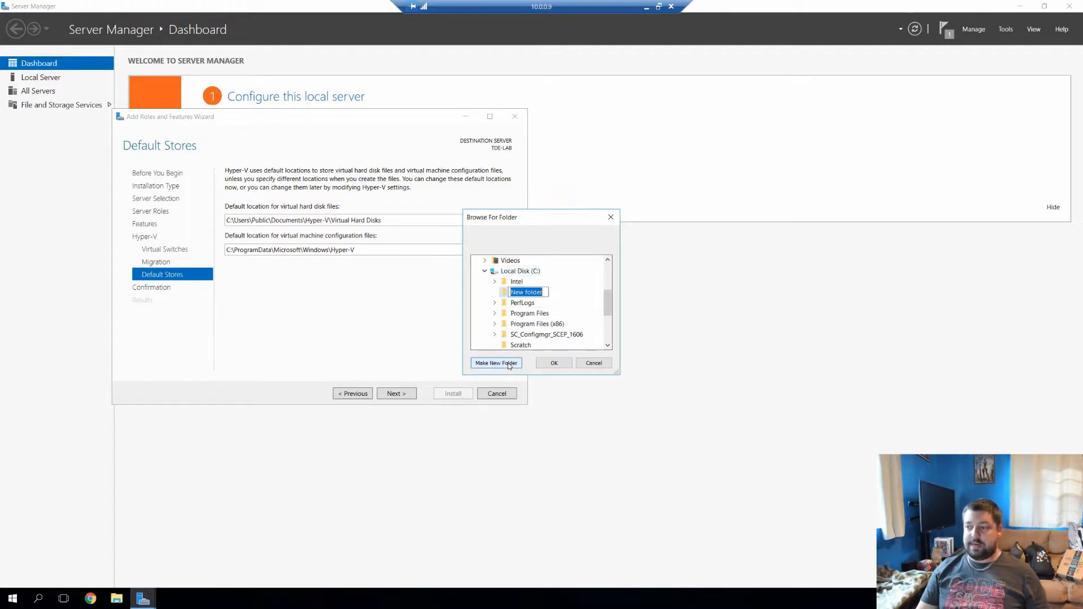
type("Hyper-V")
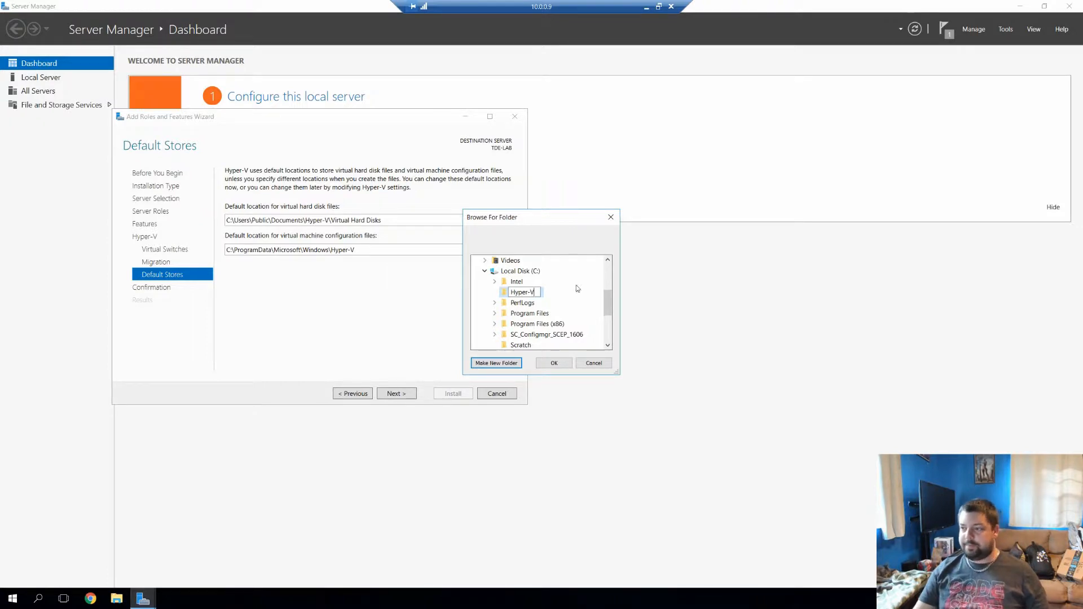
left_click(534, 293)
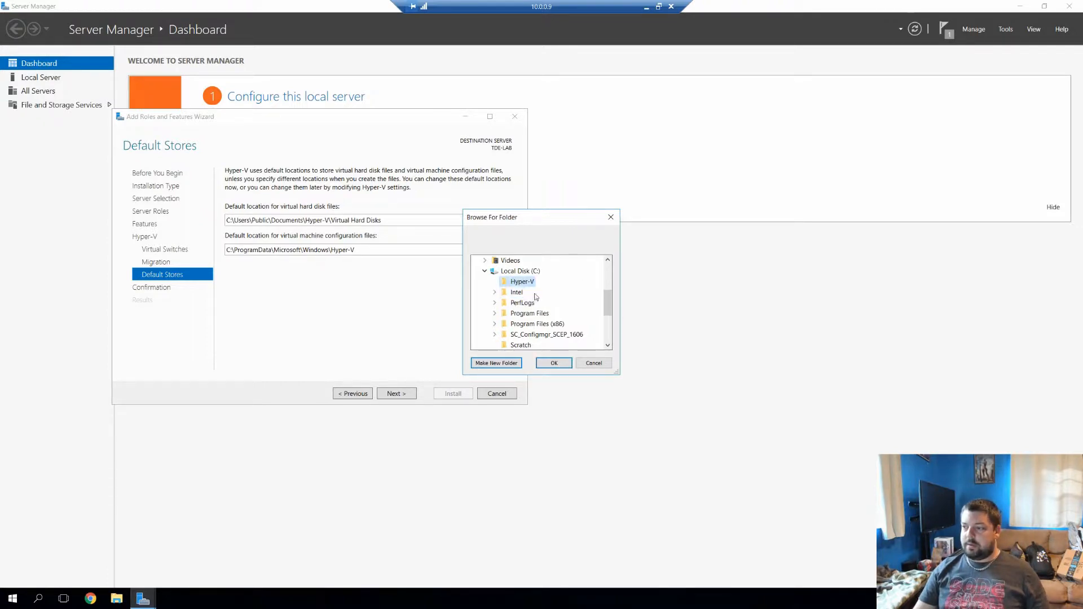
Create a subfolder named VHD inside the C: drive's Hyper-V folder
left_click(496, 363)
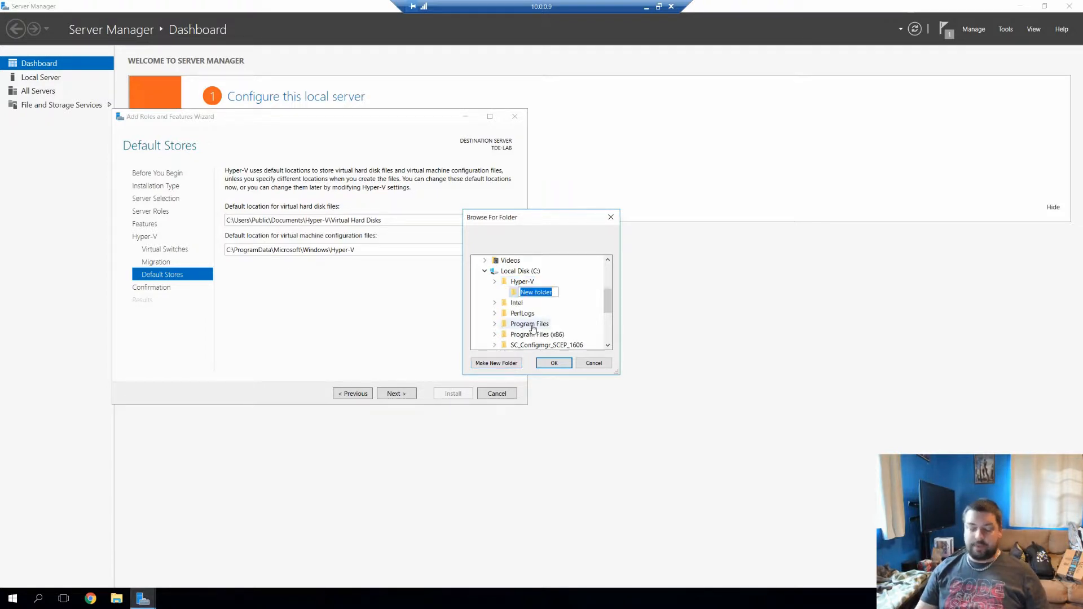
type("VHD")
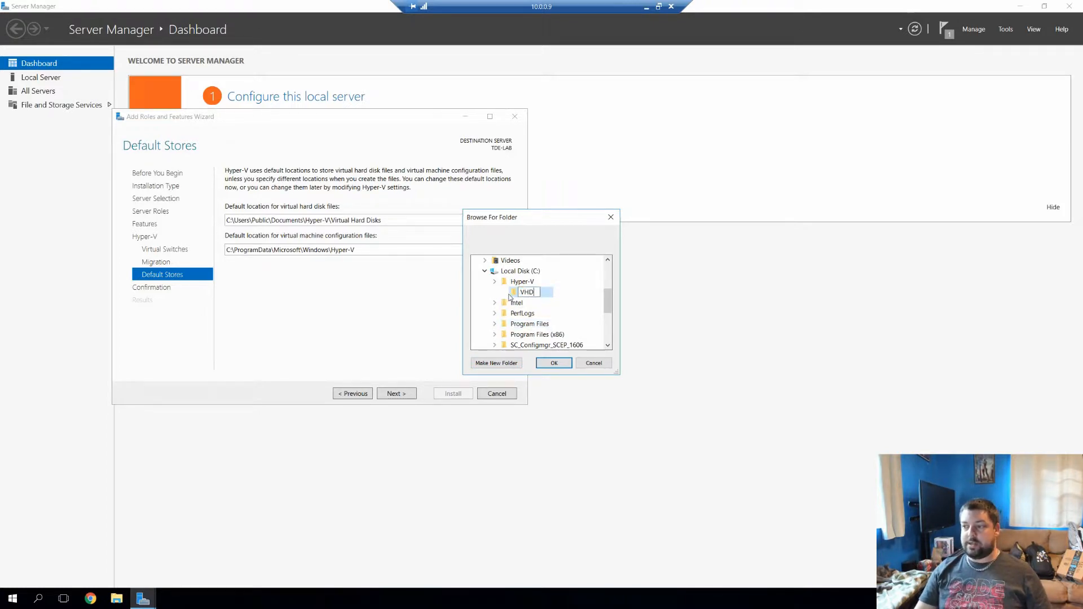
key("Return")
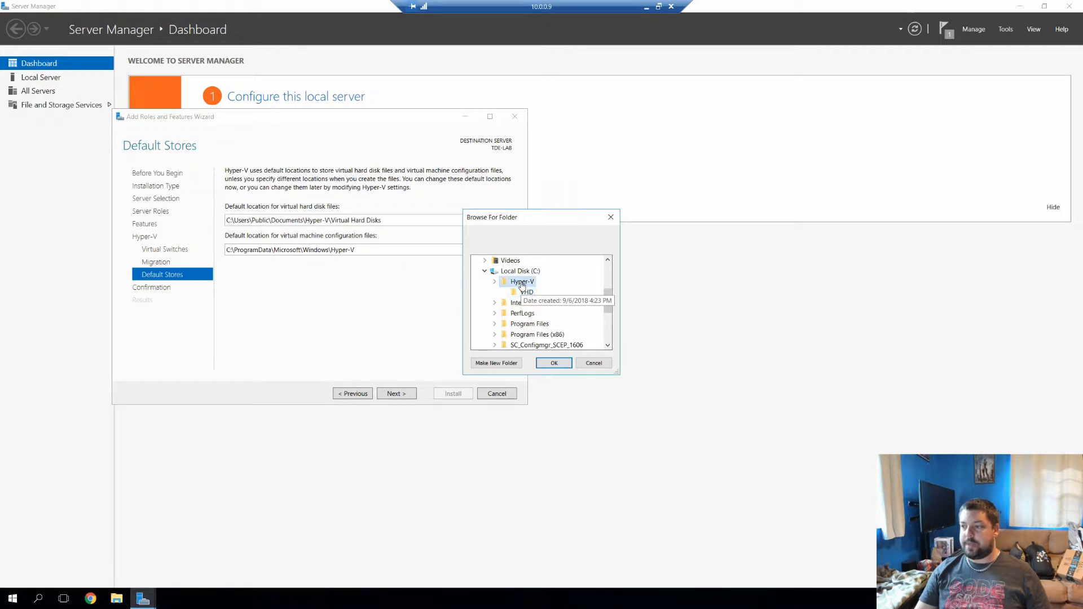
Create another subfolder named Configs inside the Hyper-V folder
left_click(522, 281)
left_click(496, 363)
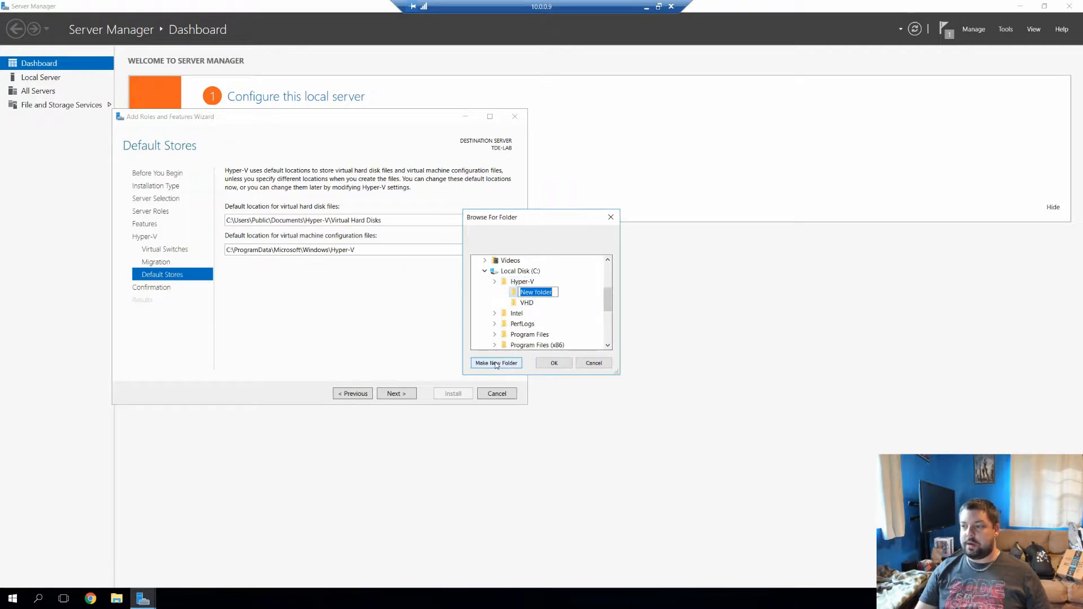
type("C")
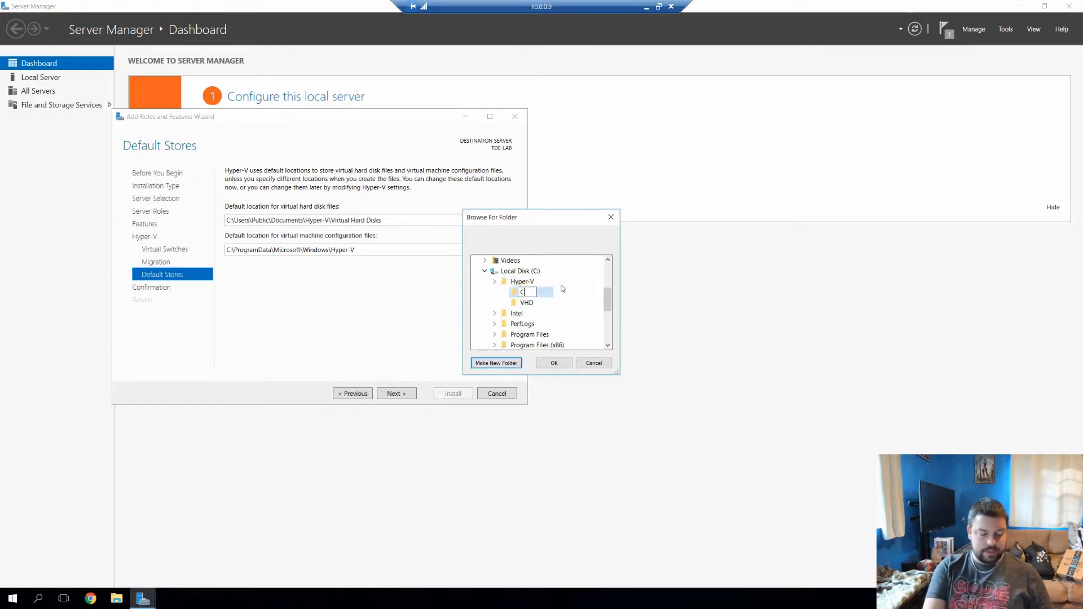
type("onfigs")
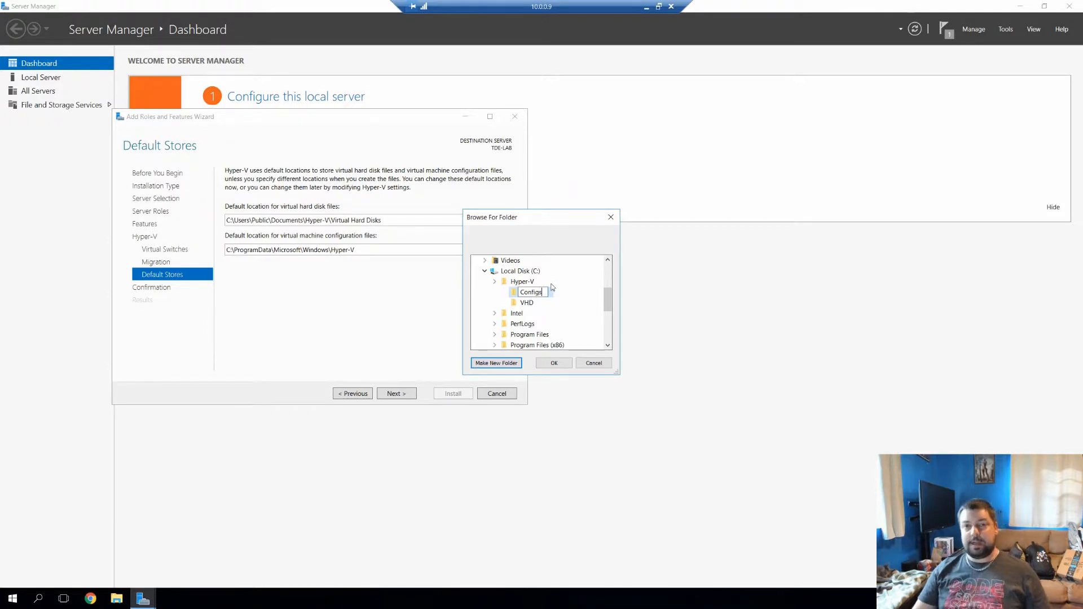
left_click(513, 297)
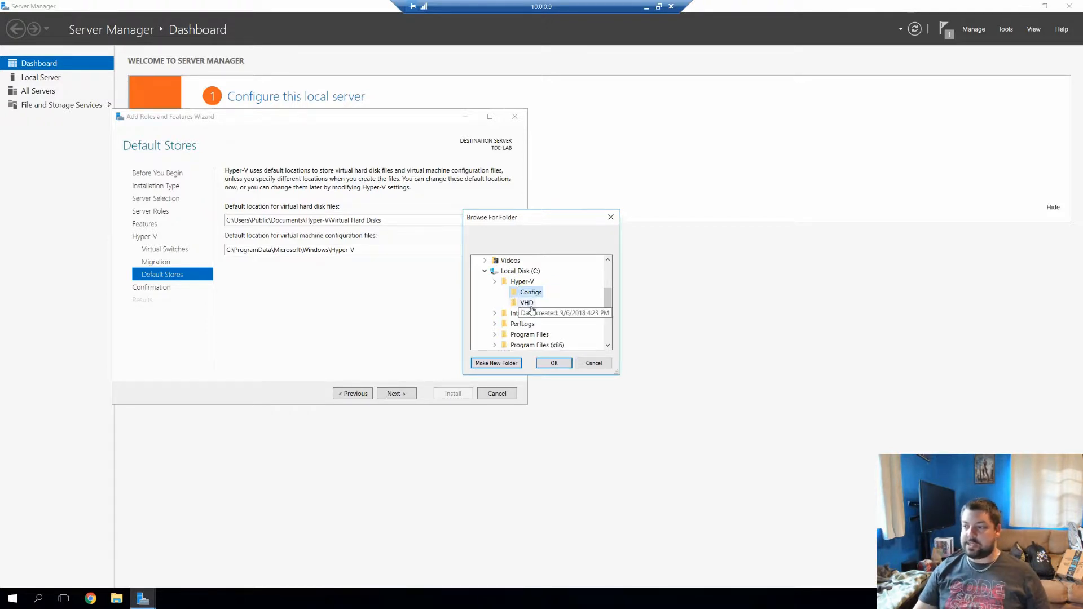
Create a third subfolder named Snapshots inside the Hyper-V folder on the C: drive
left_click(522, 282)
left_click(497, 363)
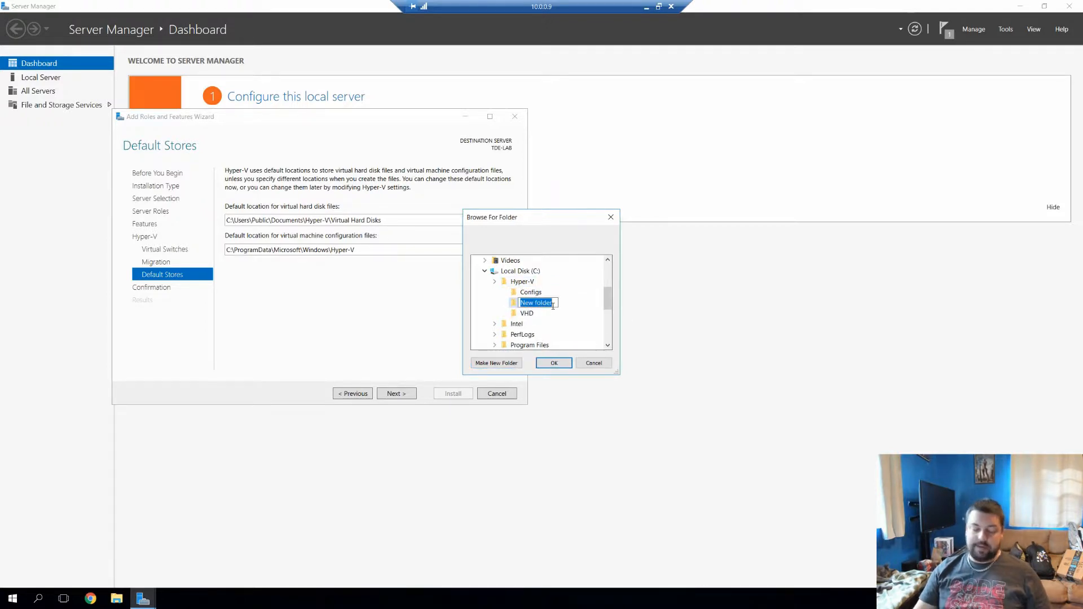
type("Sna")
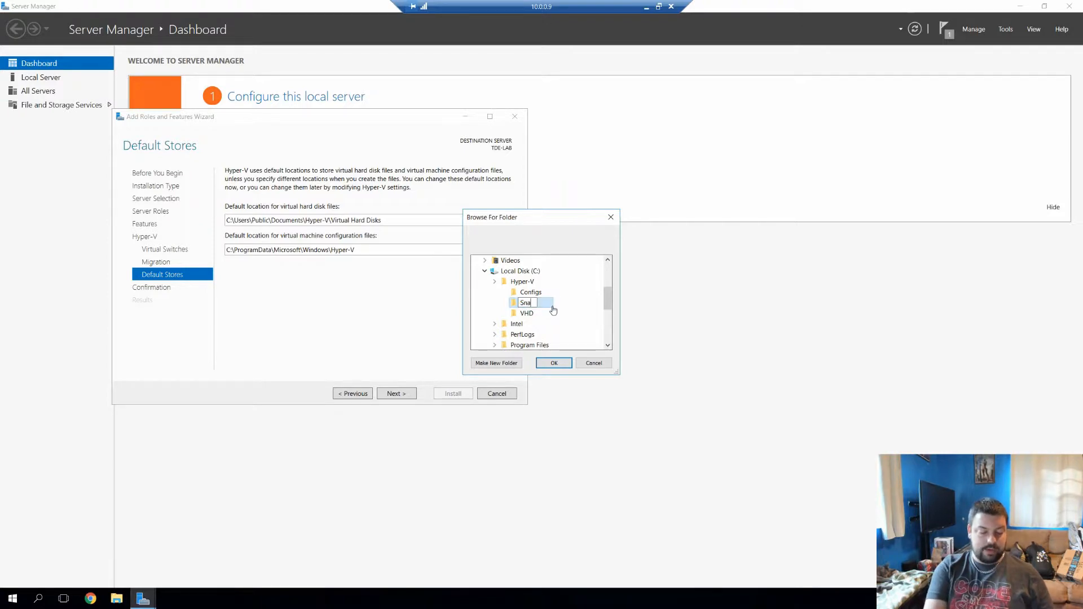
type("pshots")
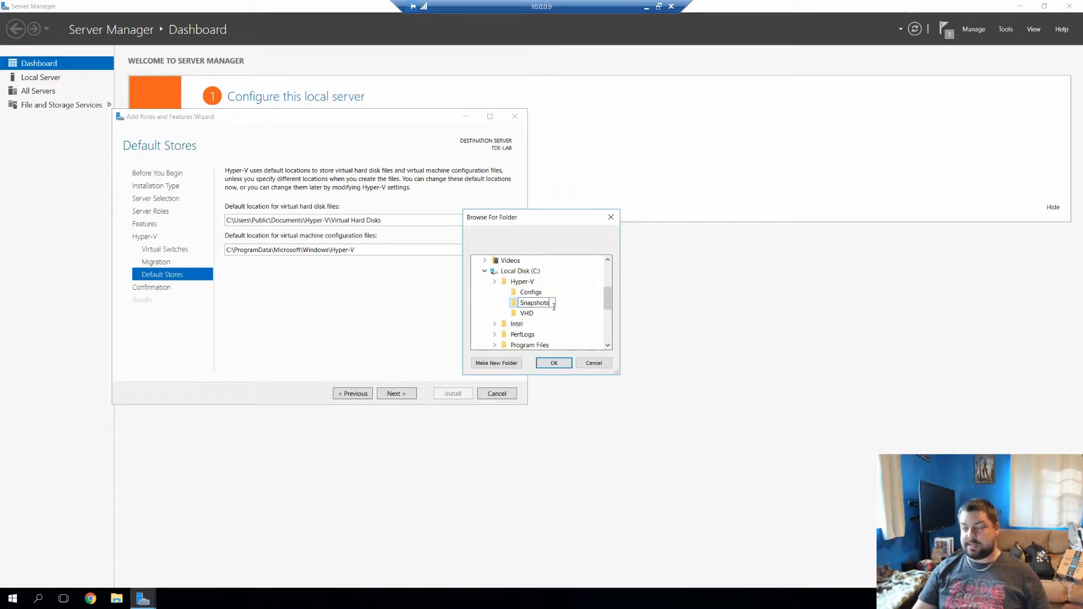
key("Return")
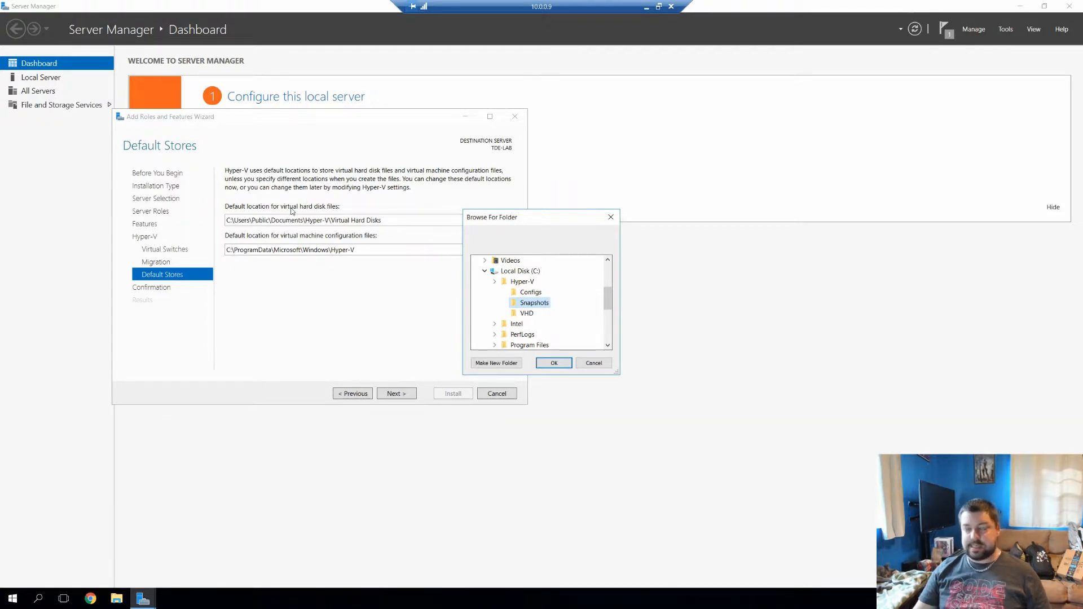
Set the default virtual hard disk location to C:\Hyper-V\VHD and the virtual machine configuration location to C:\Hyper-V\Configs
left_click(532, 313)
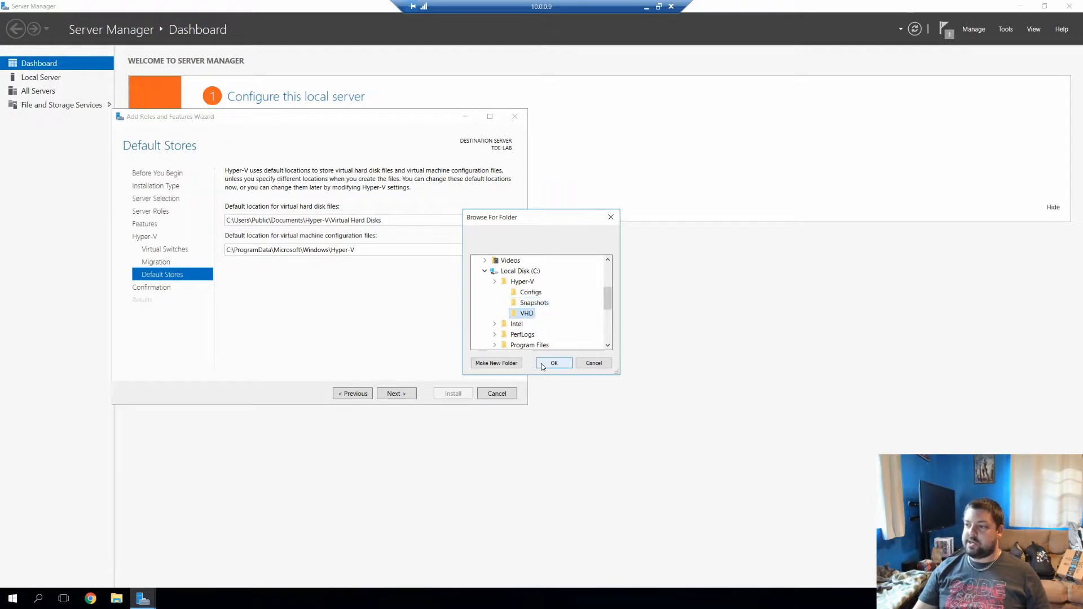
left_click(552, 364)
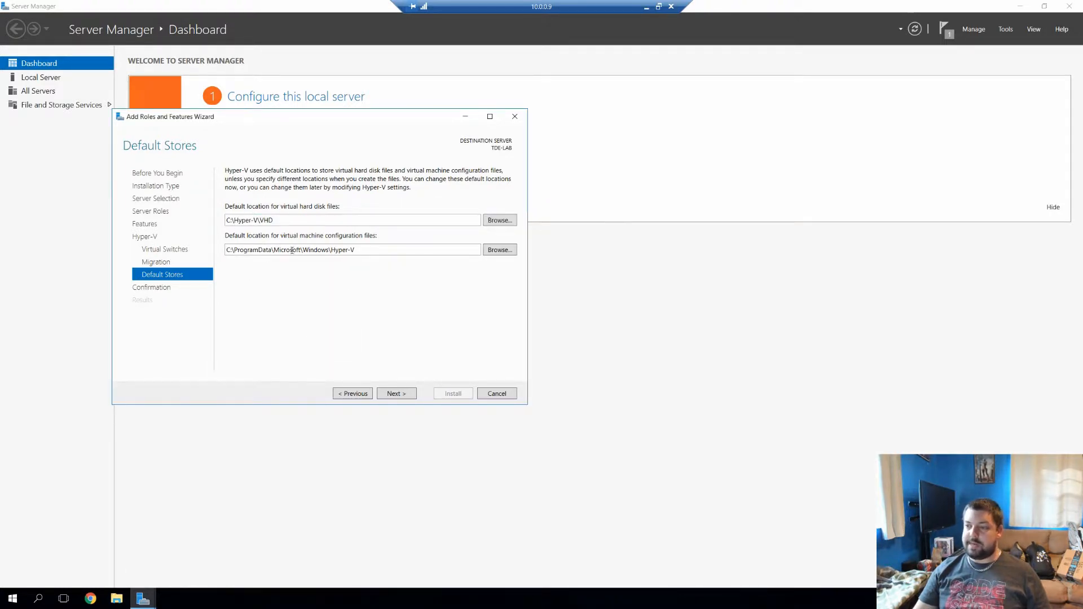
left_click(494, 250)
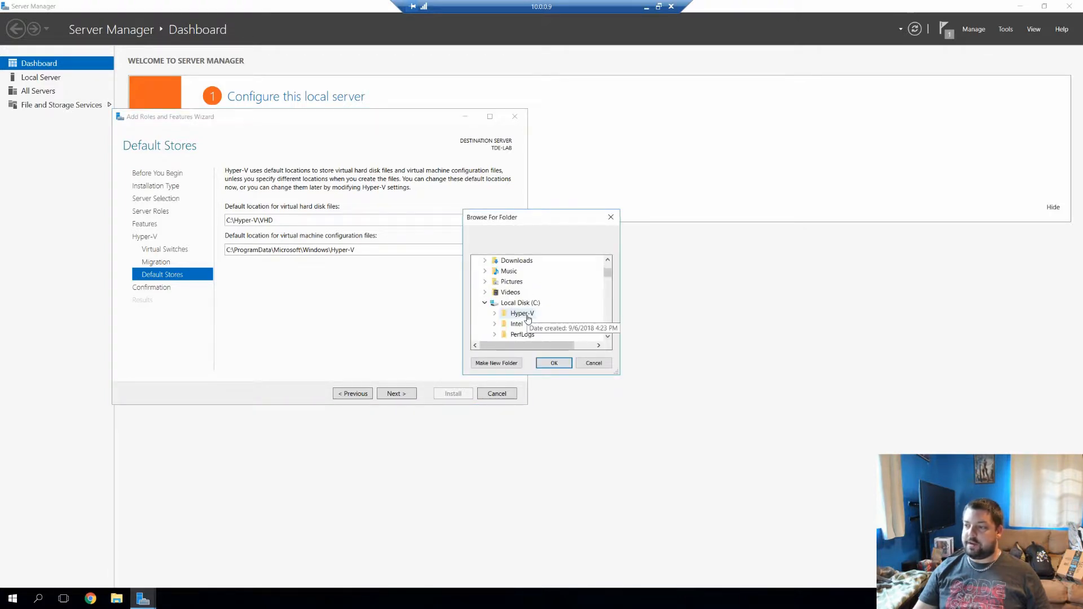
left_click(495, 313)
scroll(539, 299, "down", 1)
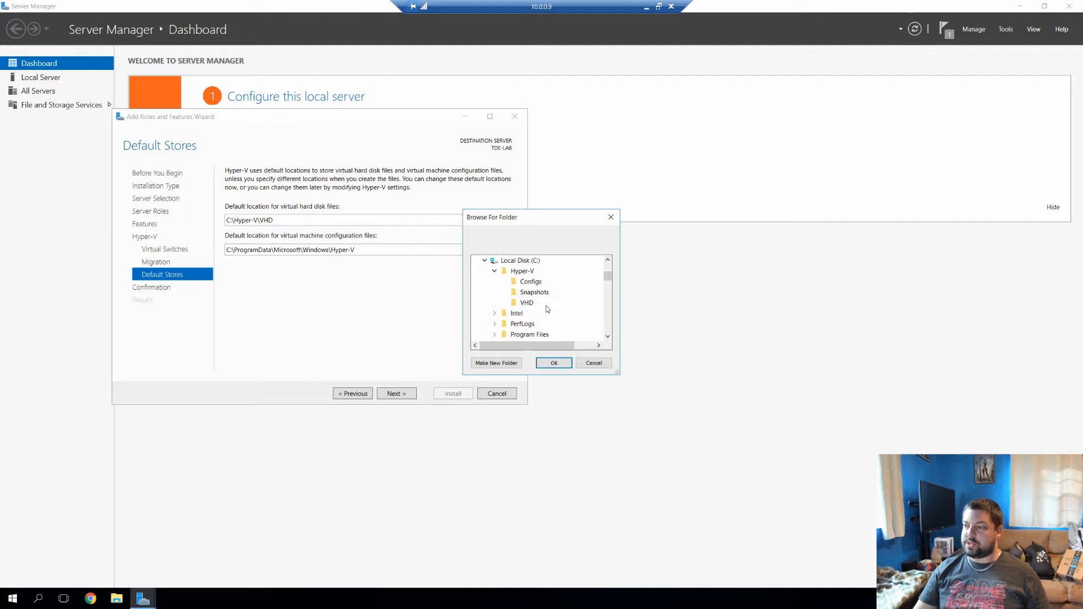
left_click(530, 282)
left_click(539, 365)
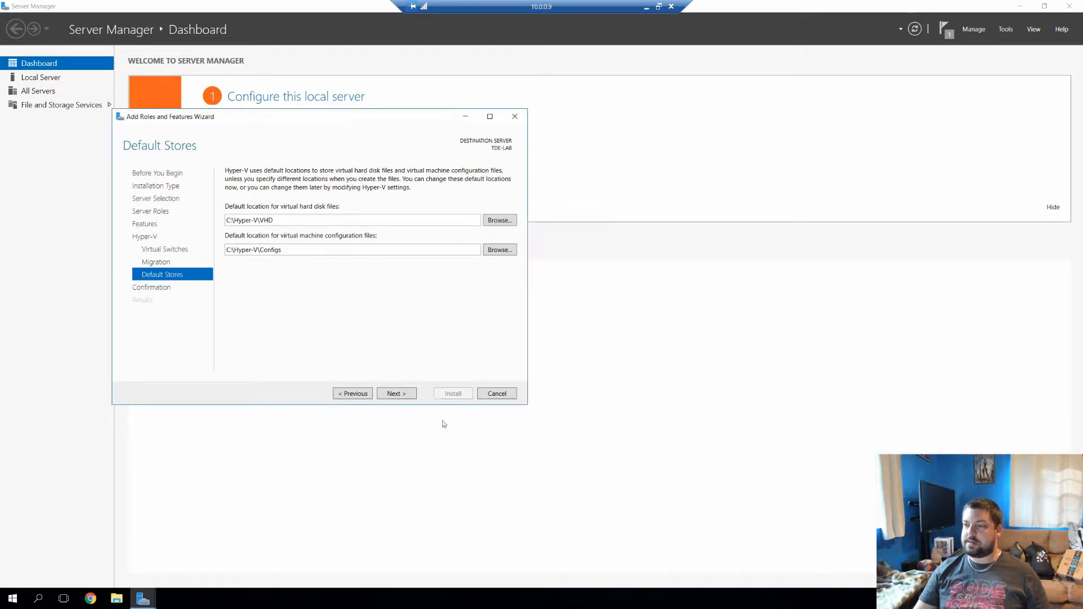
Allow automatic restart of the destination server, install the Hyper-V role, and close the finished wizard and Server Manager
left_click(406, 391)
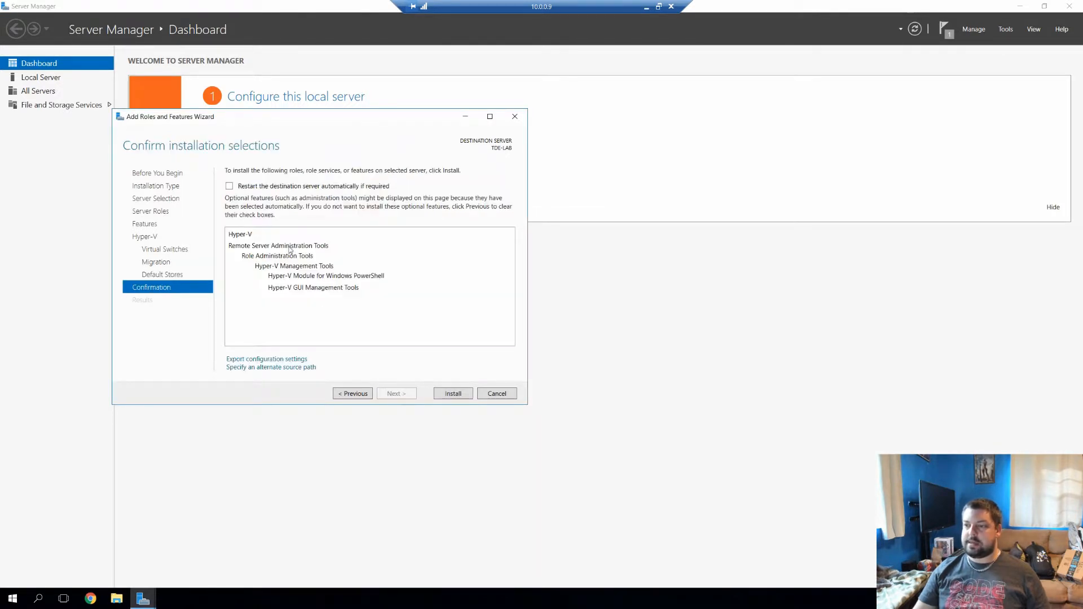
left_click(287, 187)
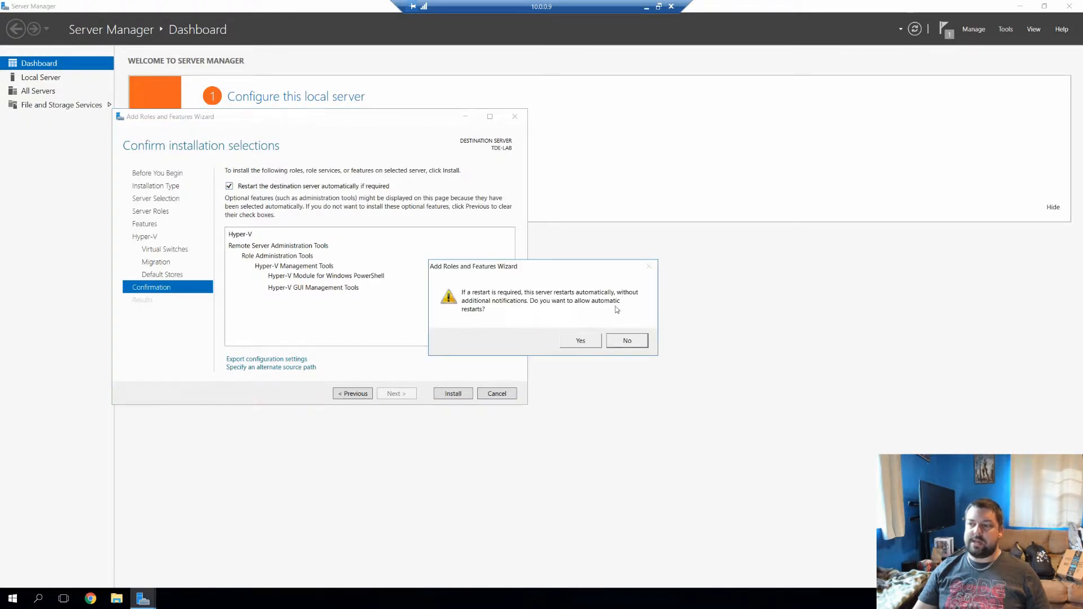
left_click(580, 341)
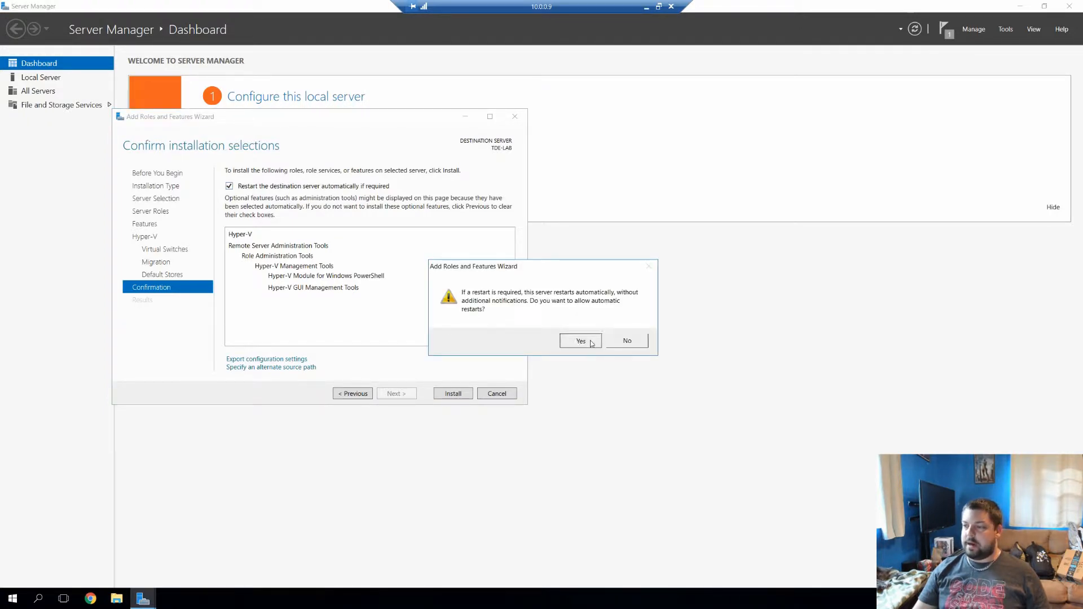
left_click(454, 394)
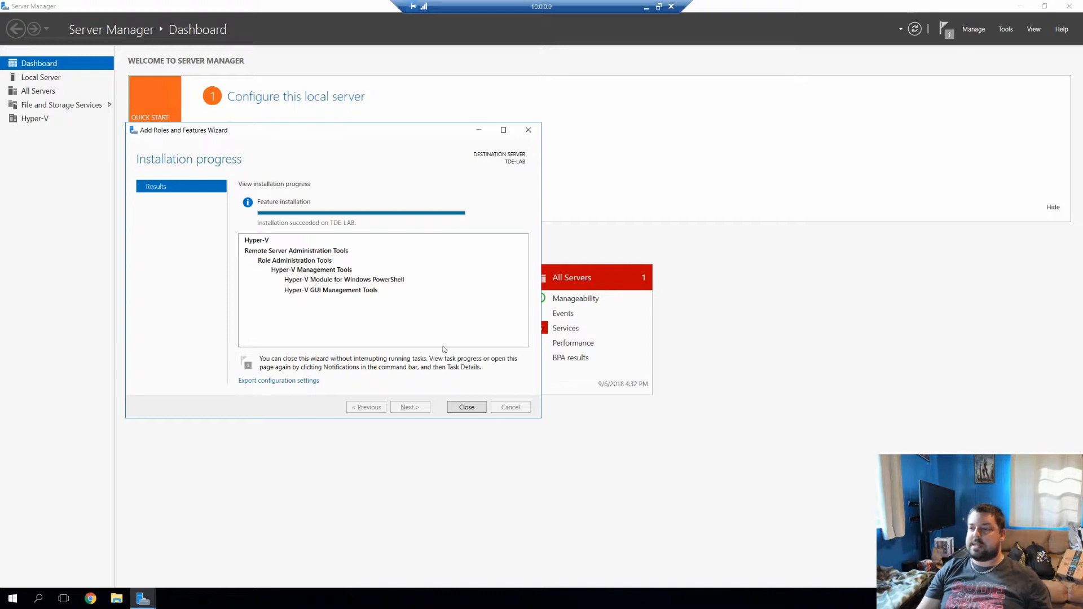
left_click(470, 407)
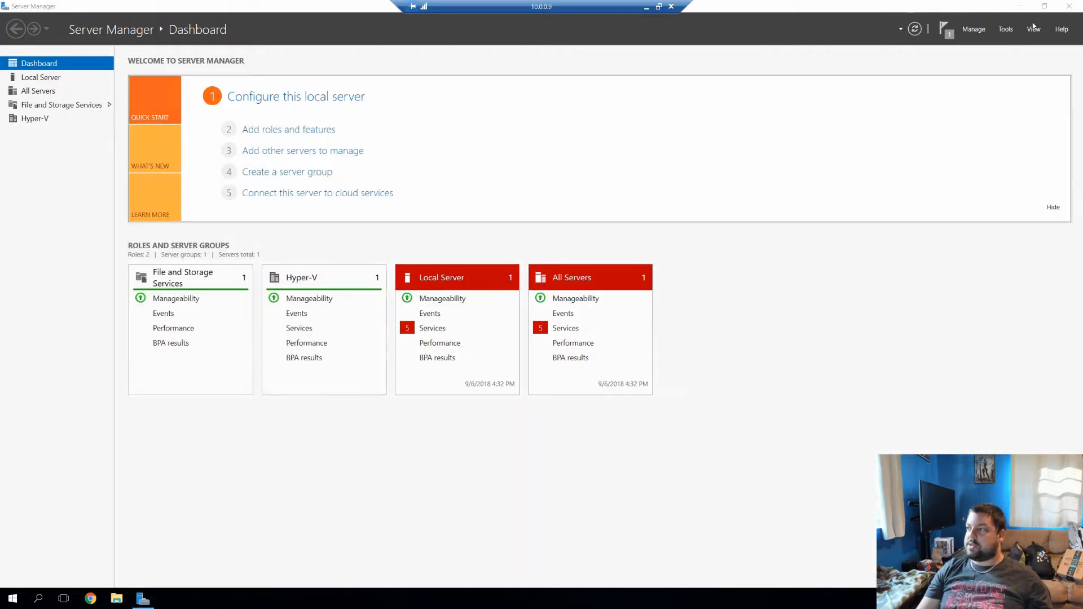
left_click(1071, 6)
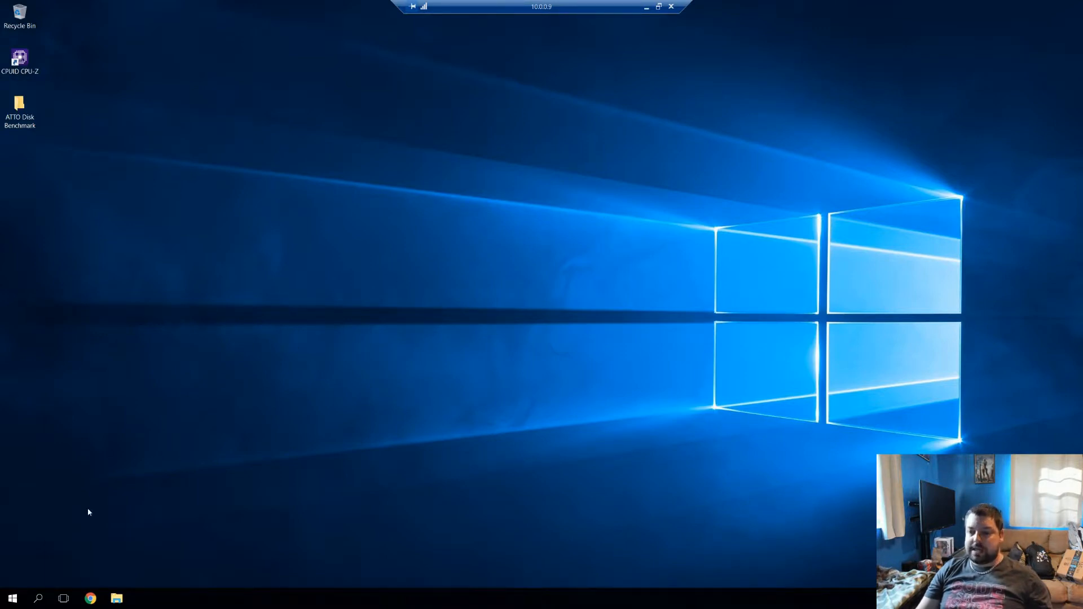
Pin Hyper-V Manager to the taskbar
left_click(20, 600)
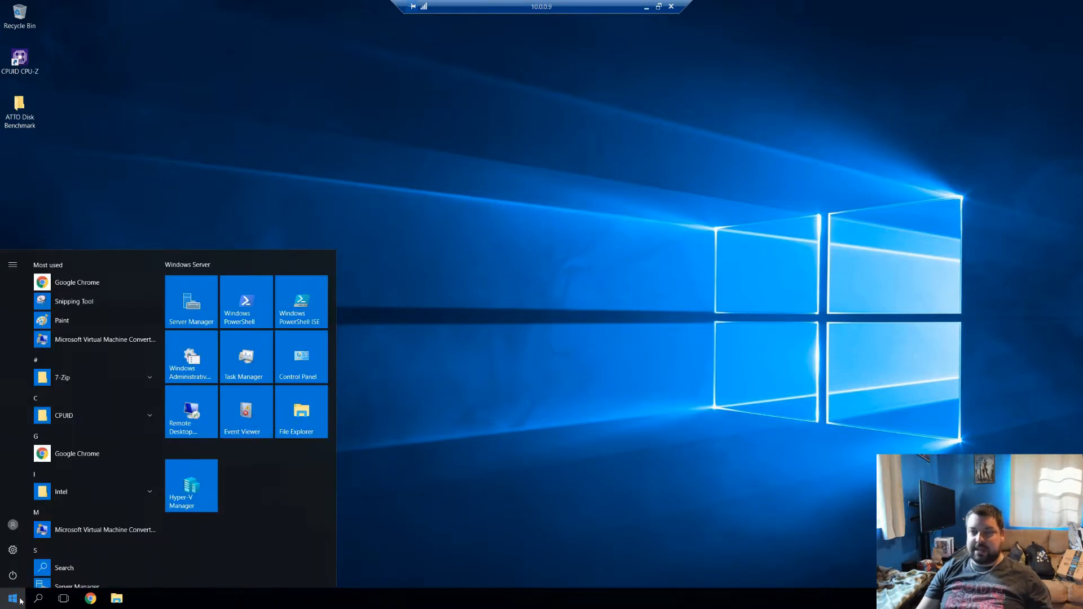
right_click(208, 489)
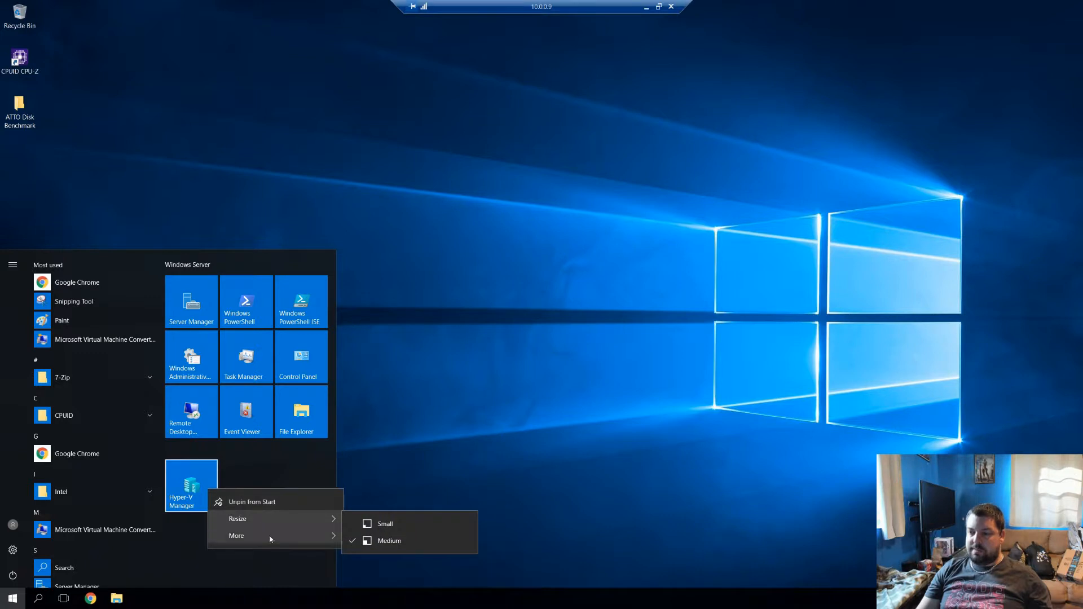
mouse_move(269, 538)
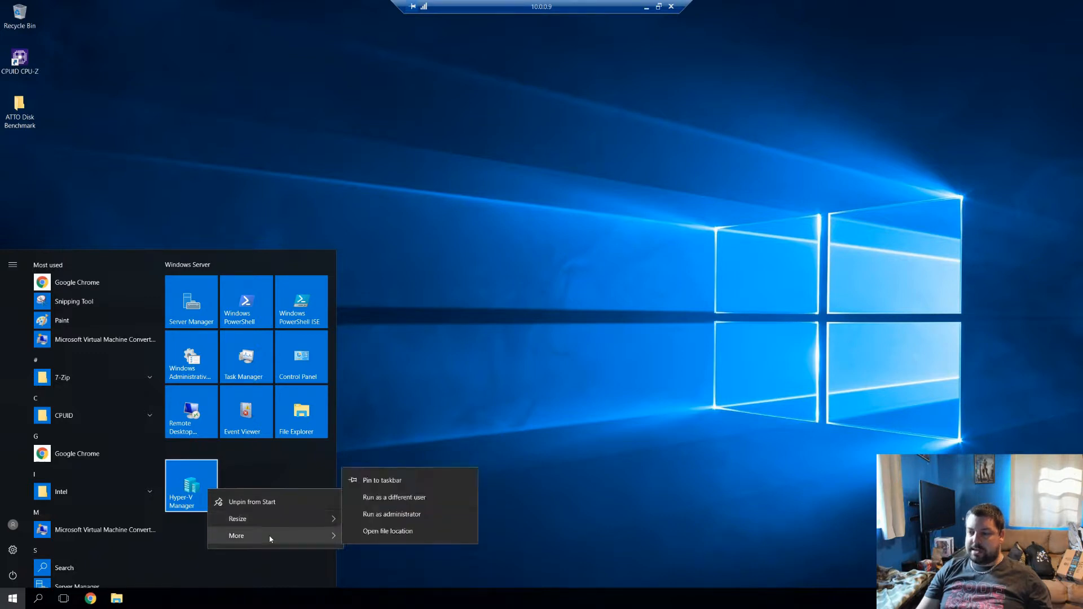
left_click(404, 482)
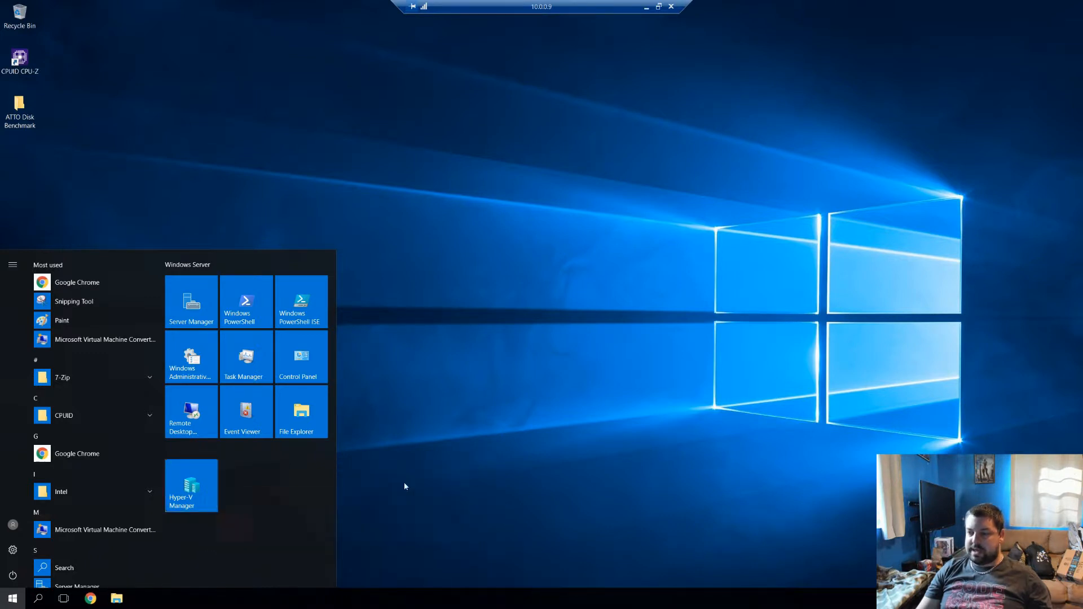
left_click(517, 377)
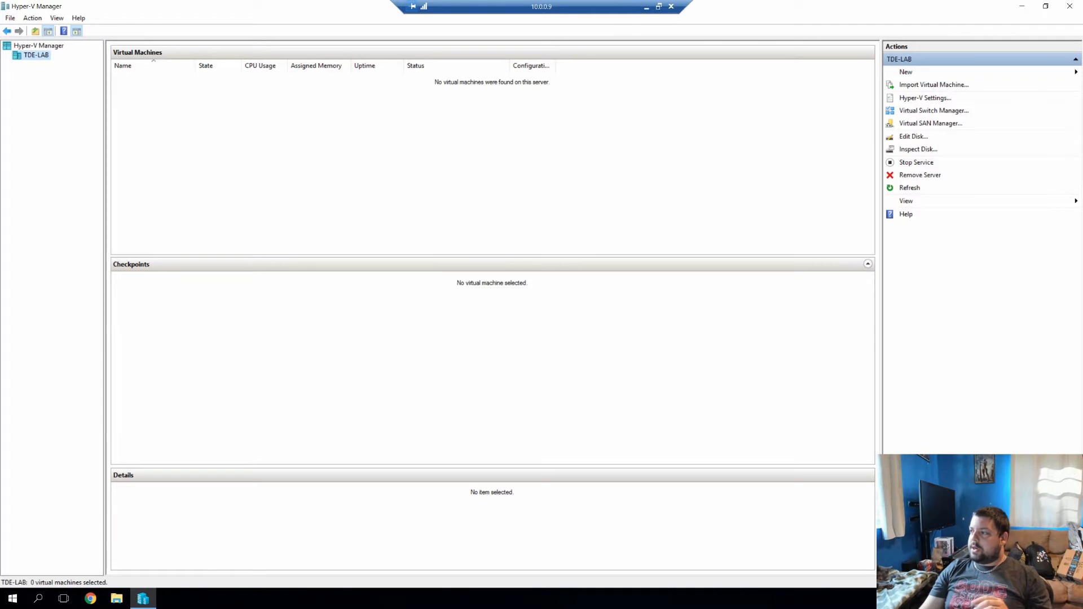
Review TDE-LAB's Hyper-V server settings: storage folders, physical GPUs, NUMA spanning, live and storage migrations, enhanced session mode policy and replication configuration
left_click(910, 100)
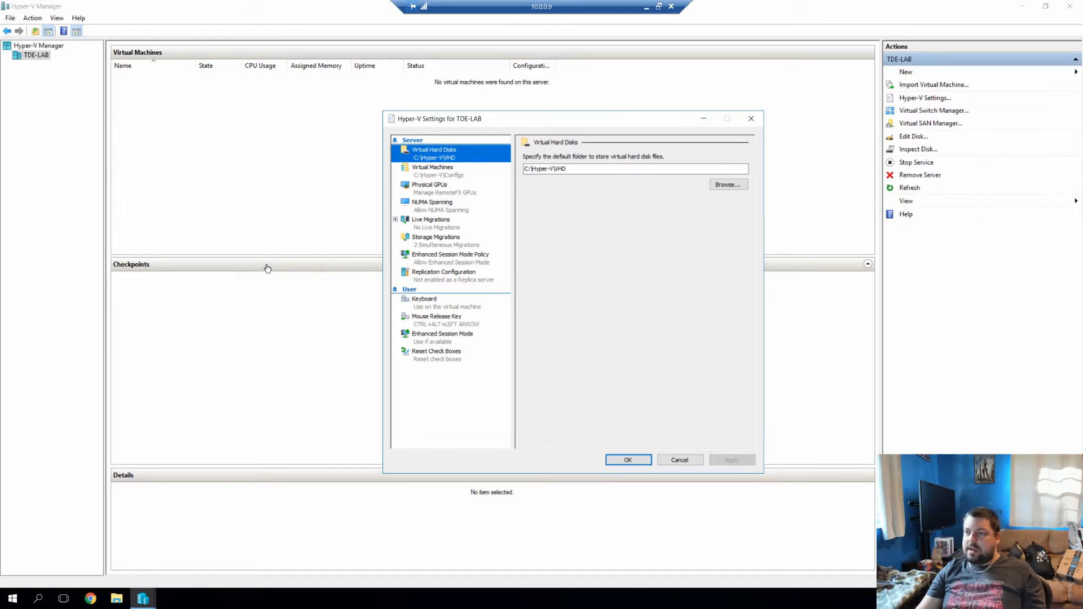
left_click(444, 172)
left_click(444, 161)
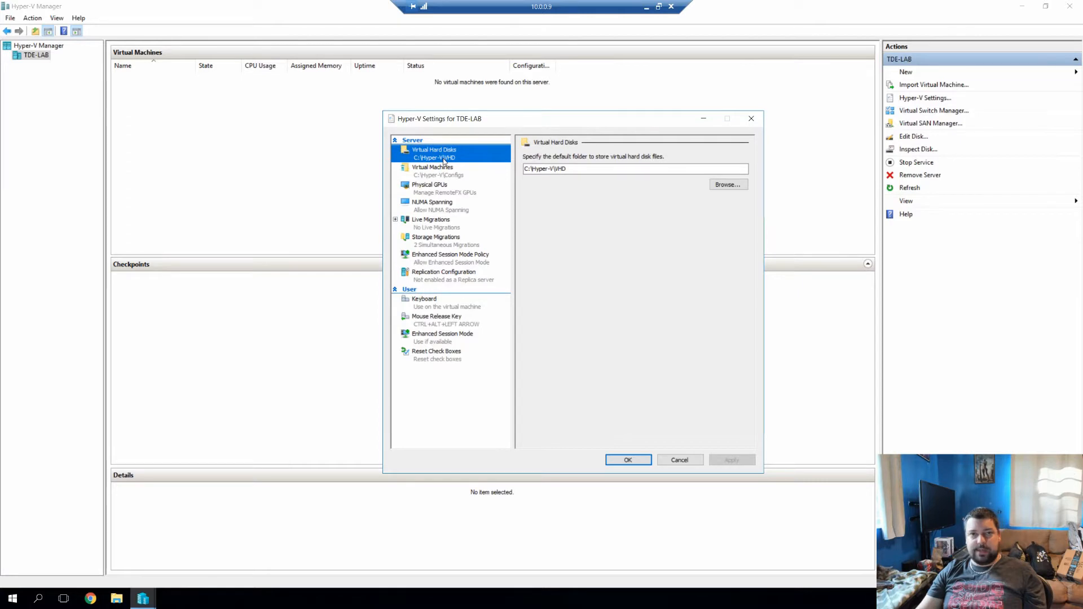
left_click(442, 193)
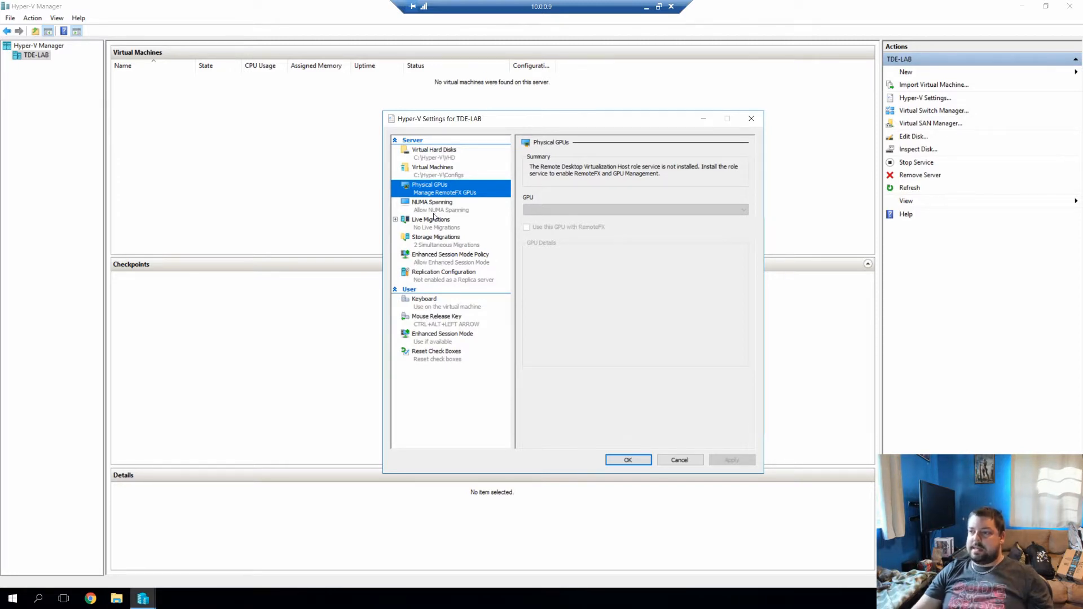
left_click(431, 213)
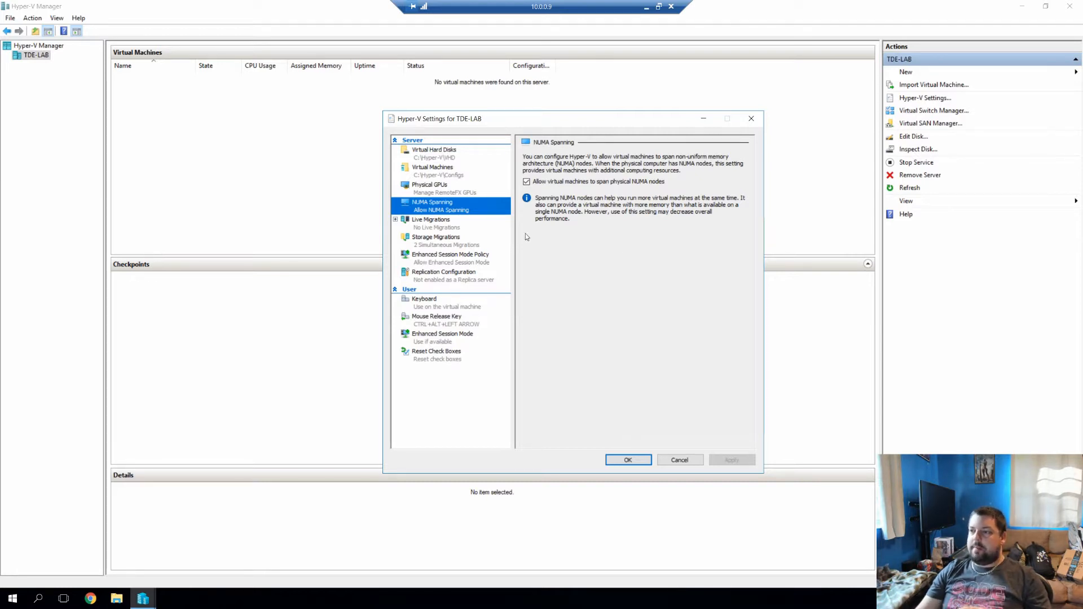
left_click(455, 230)
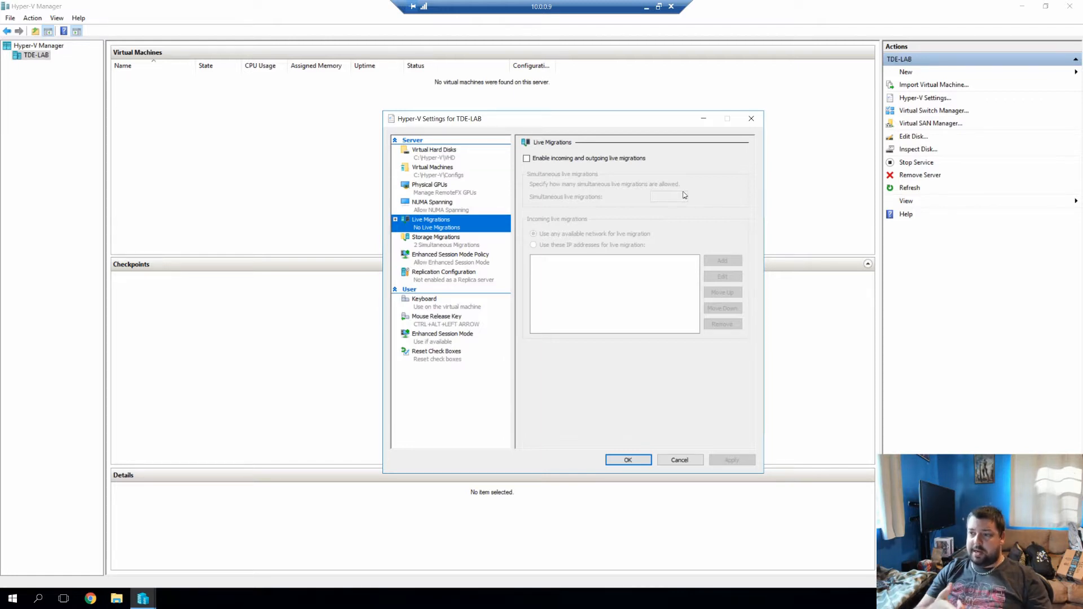
left_click(441, 240)
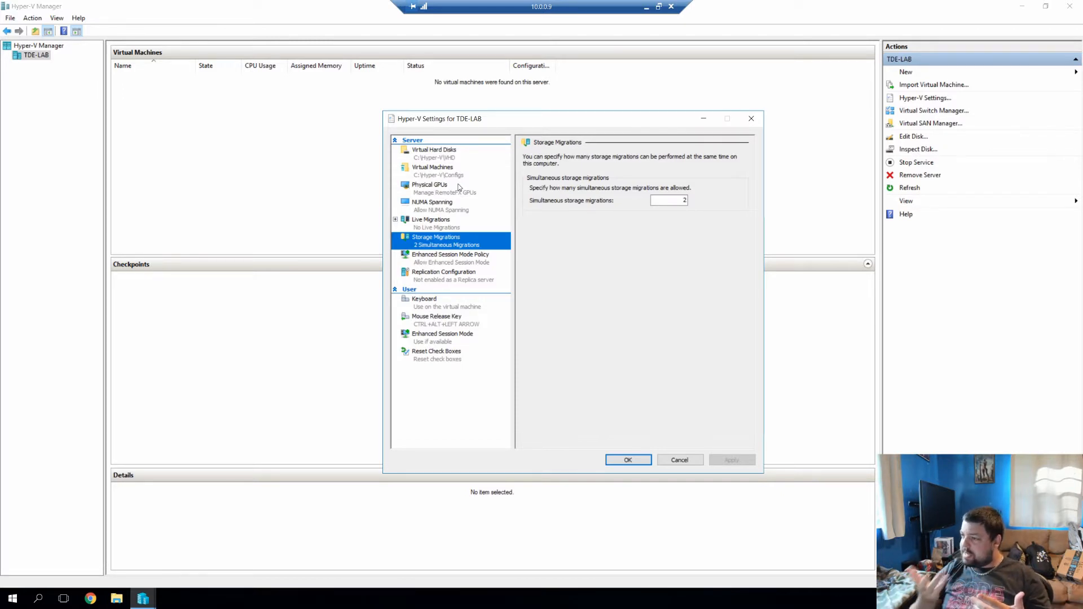
left_click(450, 256)
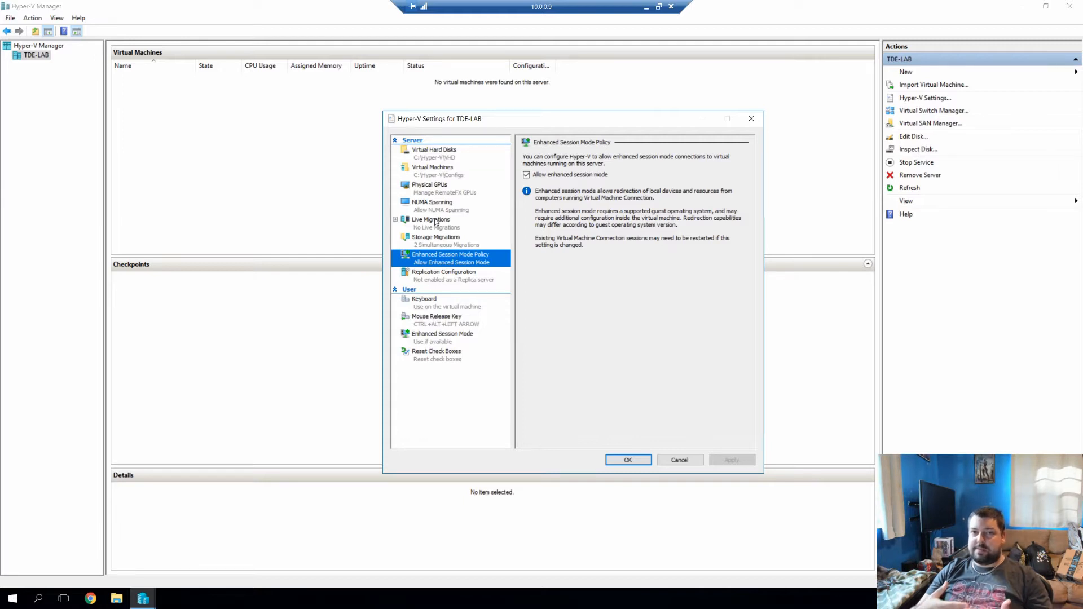
left_click(473, 276)
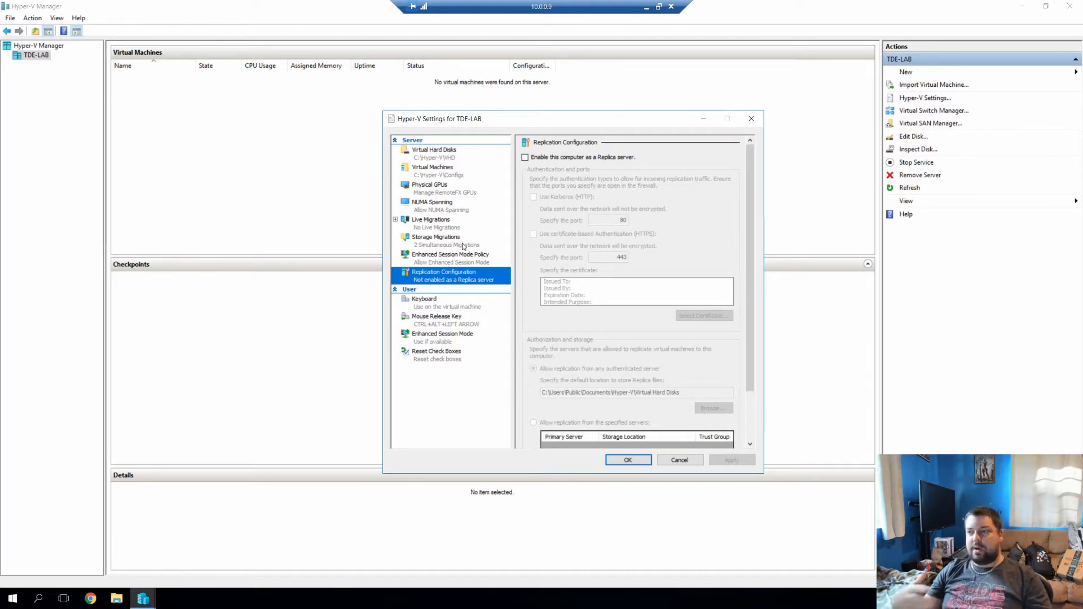
left_click(439, 225)
left_click(445, 240)
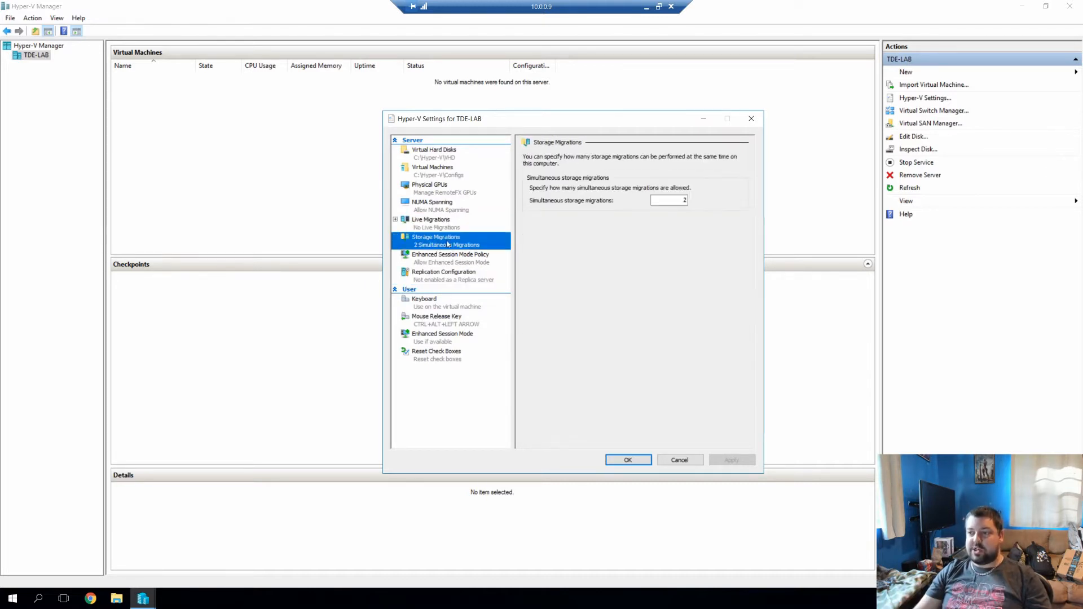
left_click(463, 279)
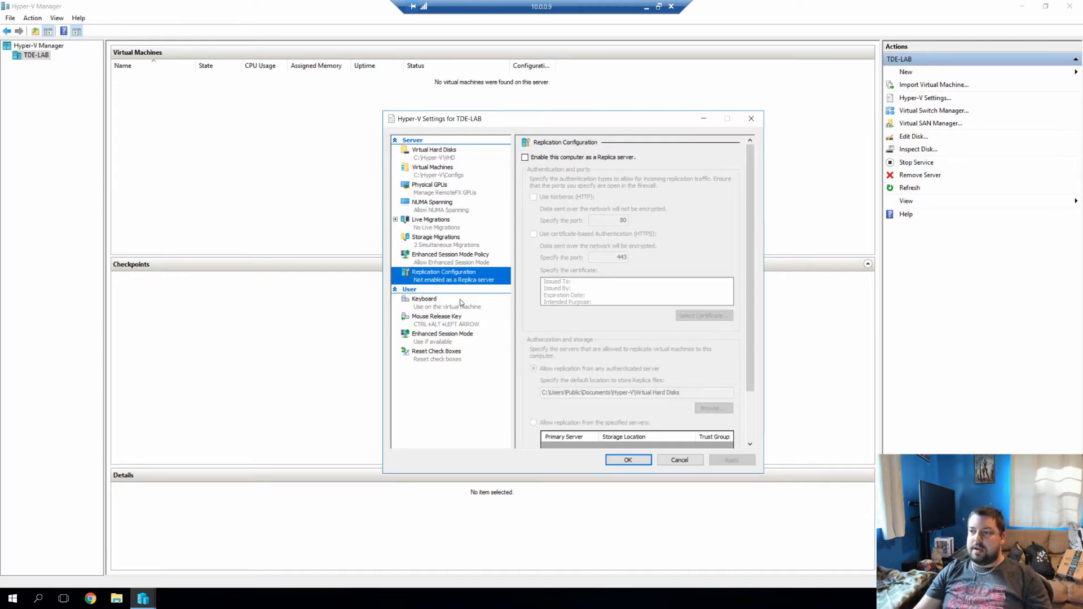
Review the keyboard, enhanced session mode and check box reset user settings, recheck the enhanced session mode policy, and close the Hyper-V settings
left_click(461, 303)
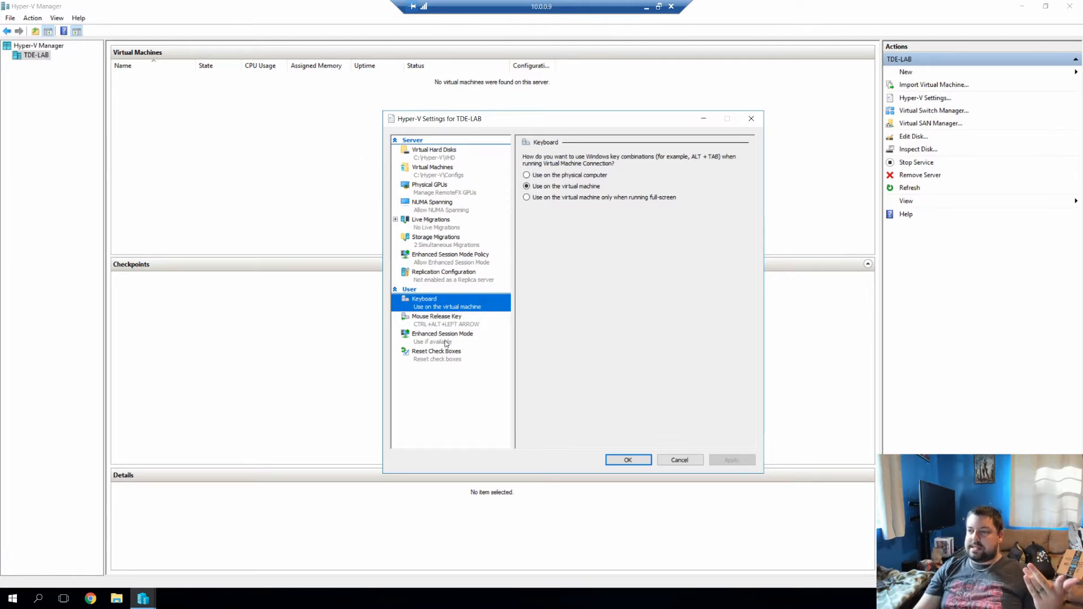
left_click(476, 335)
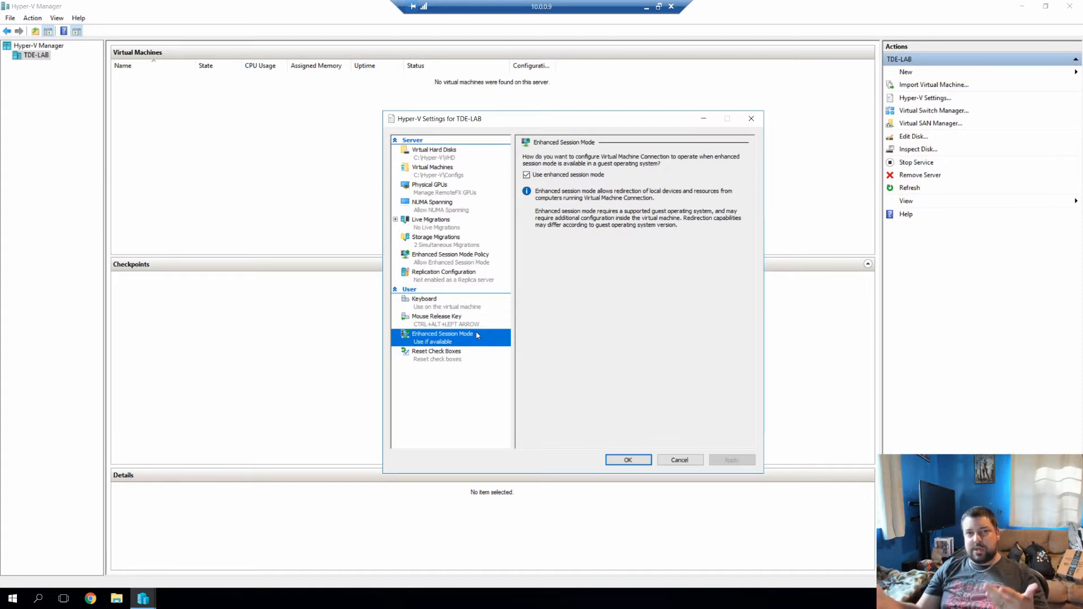
left_click(446, 355)
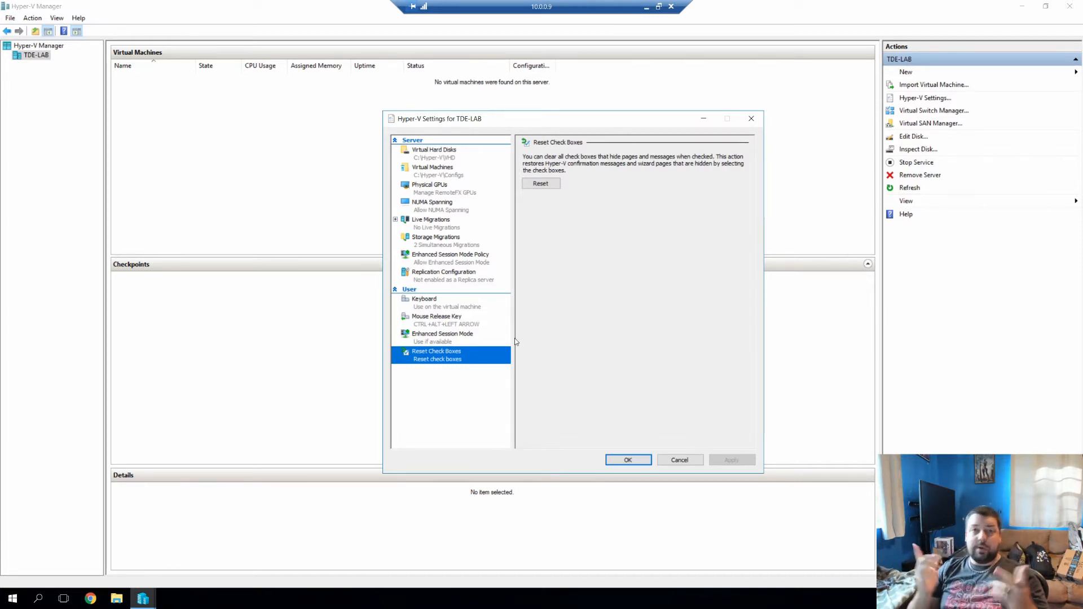
left_click(440, 273)
left_click(438, 259)
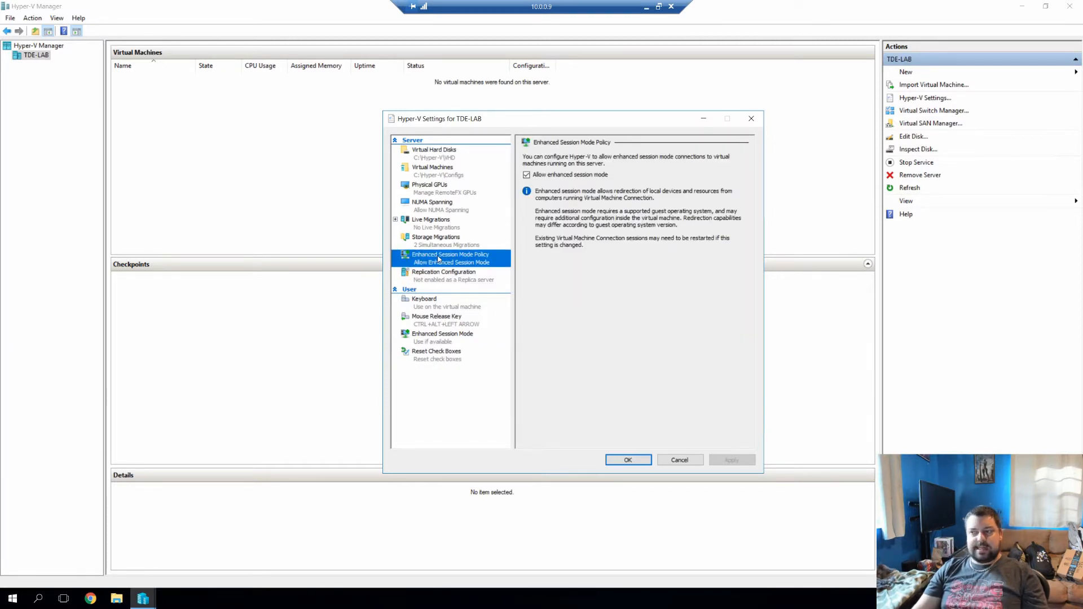
left_click(628, 460)
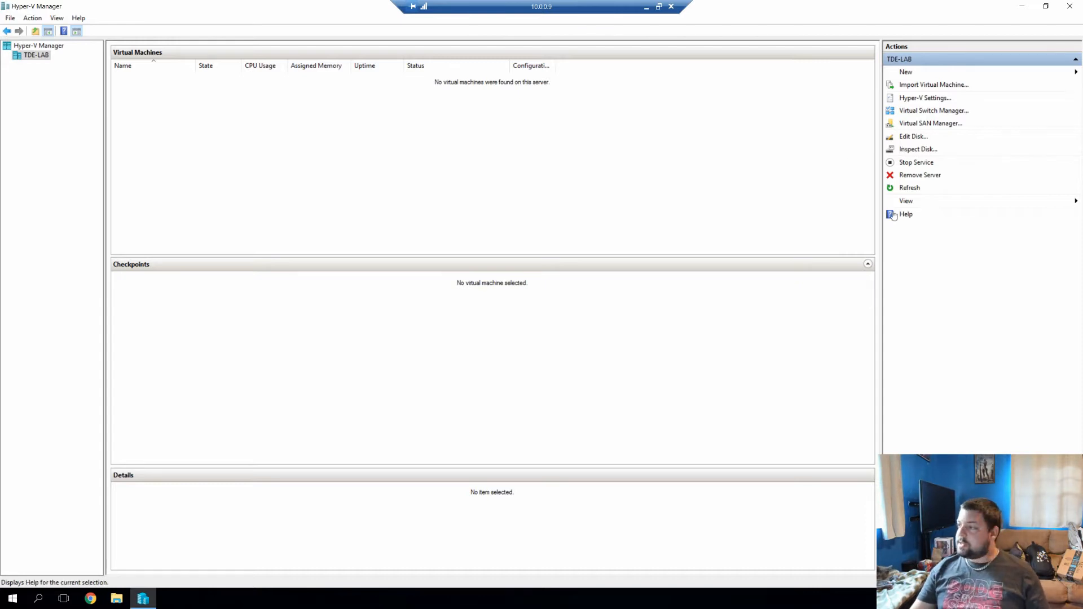
Create an external virtual switch named WAN, connected to the Intel(R) Ethernet Connection I217-LM adapter
left_click(935, 111)
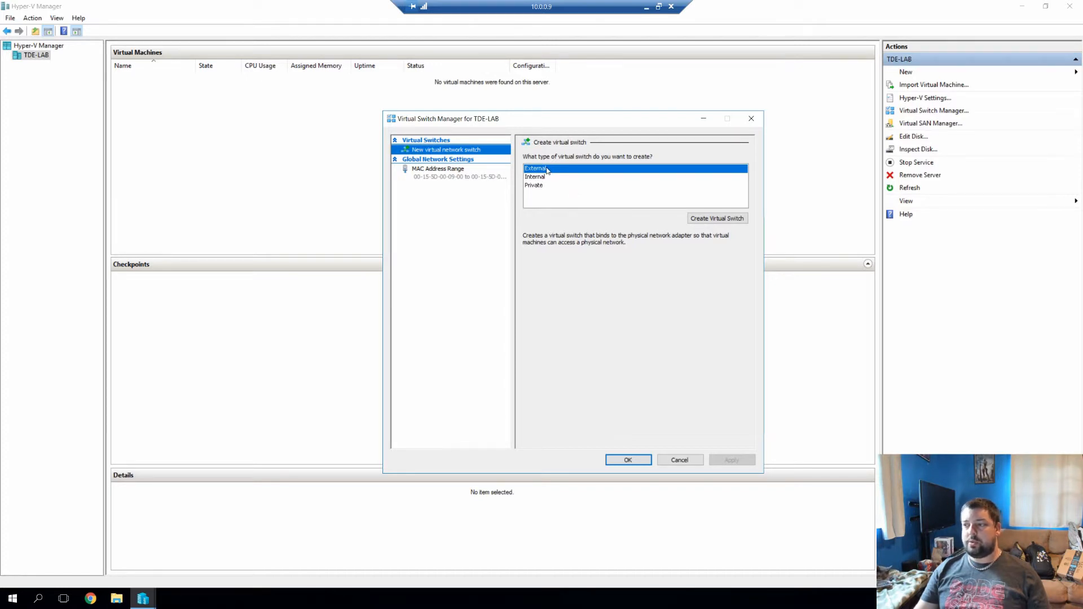
left_click(705, 219)
left_click_drag(580, 170, 491, 168)
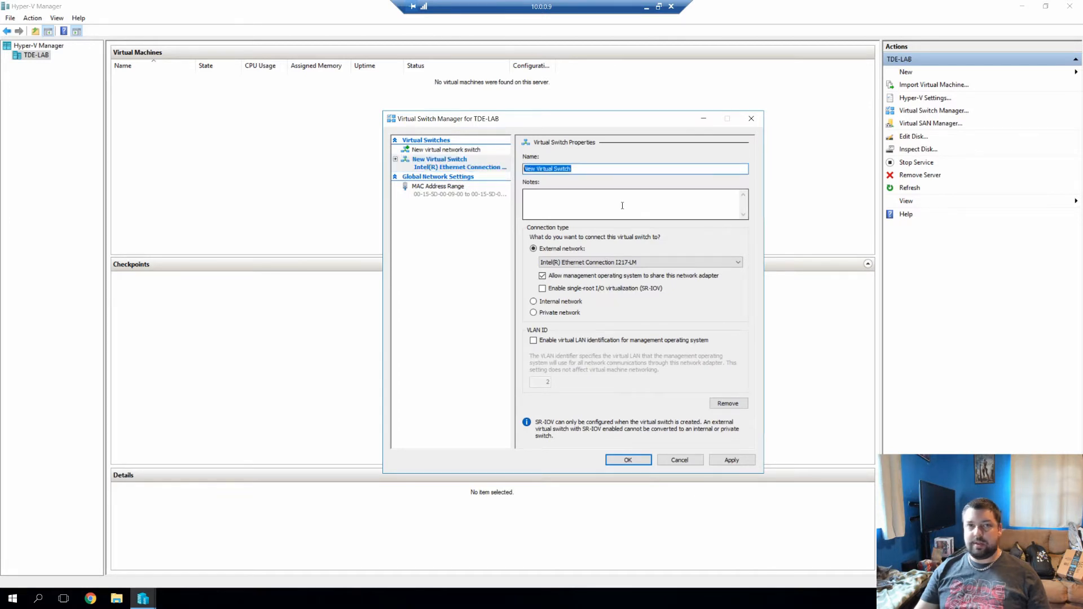
type("WAN")
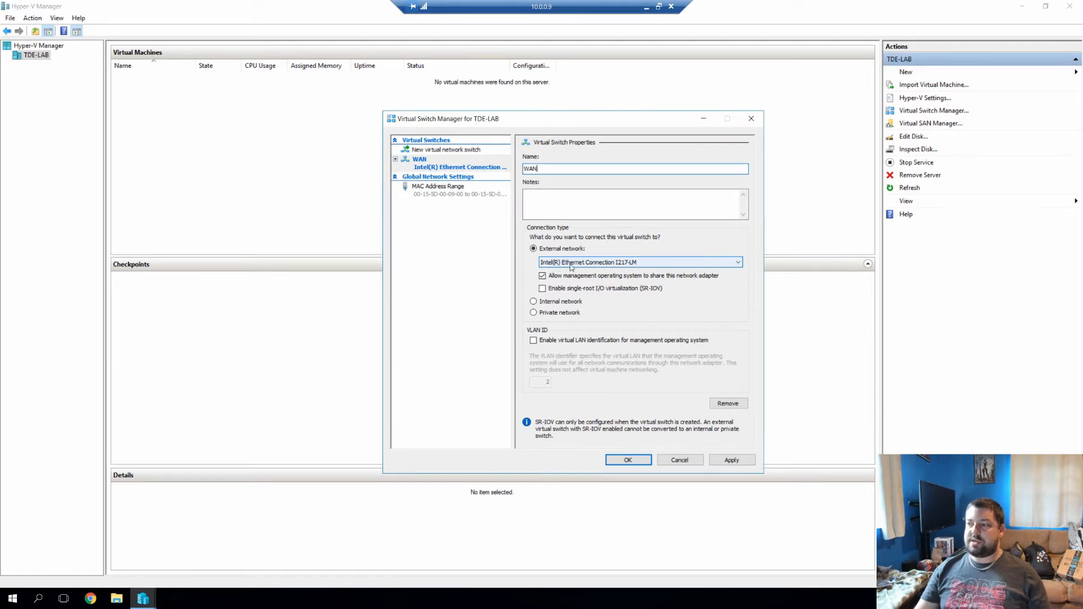
left_click(617, 264)
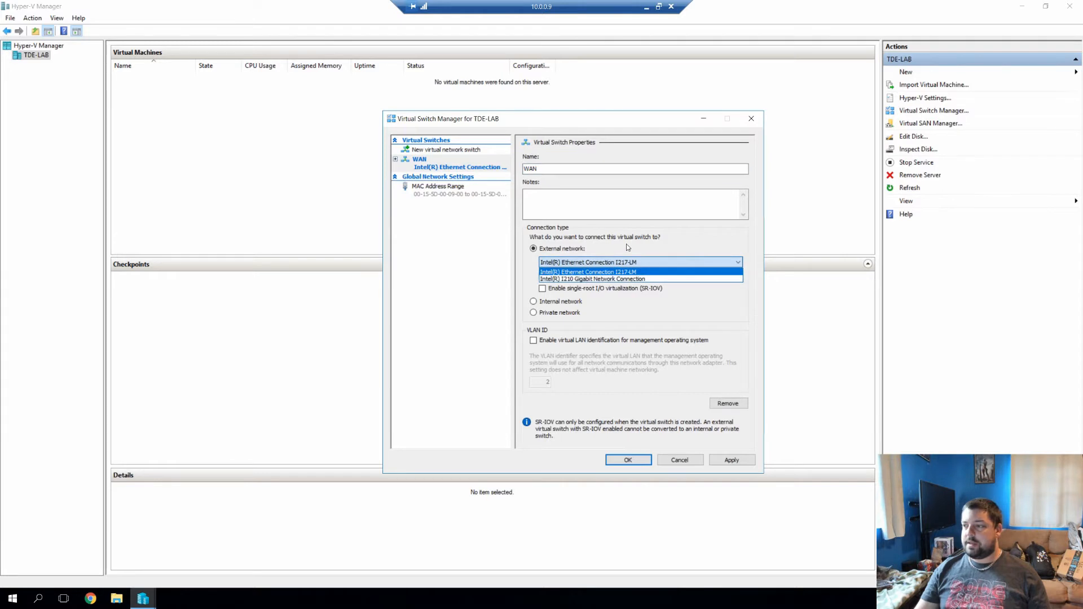
left_click(628, 248)
left_click(635, 264)
left_click(635, 271)
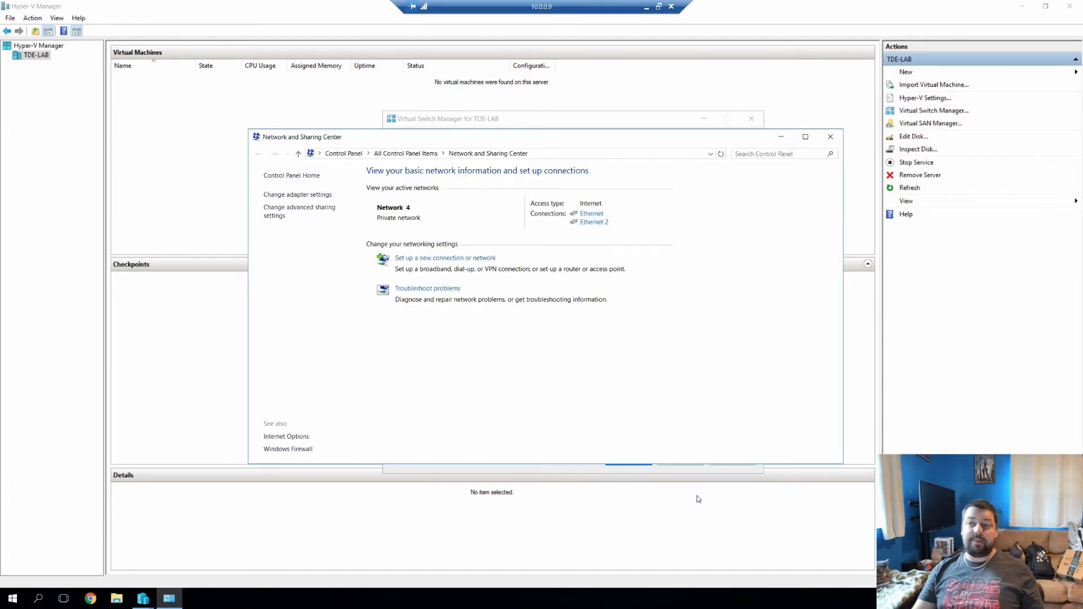
Check which physical adapter the Ethernet 2 connection uses in its connection details, and close the Network and Sharing Center
left_click(595, 223)
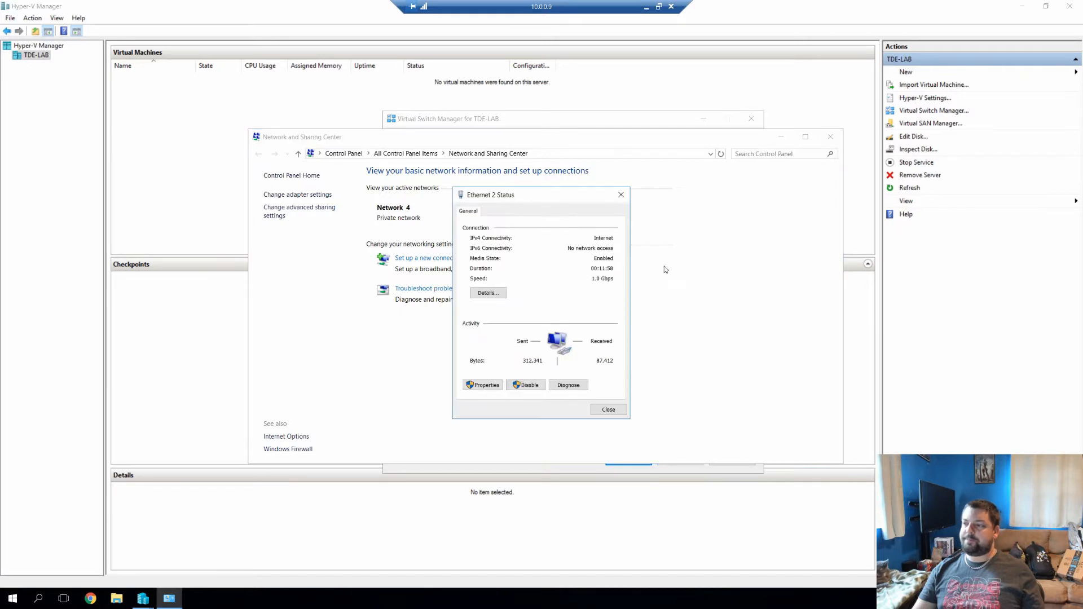
left_click(488, 293)
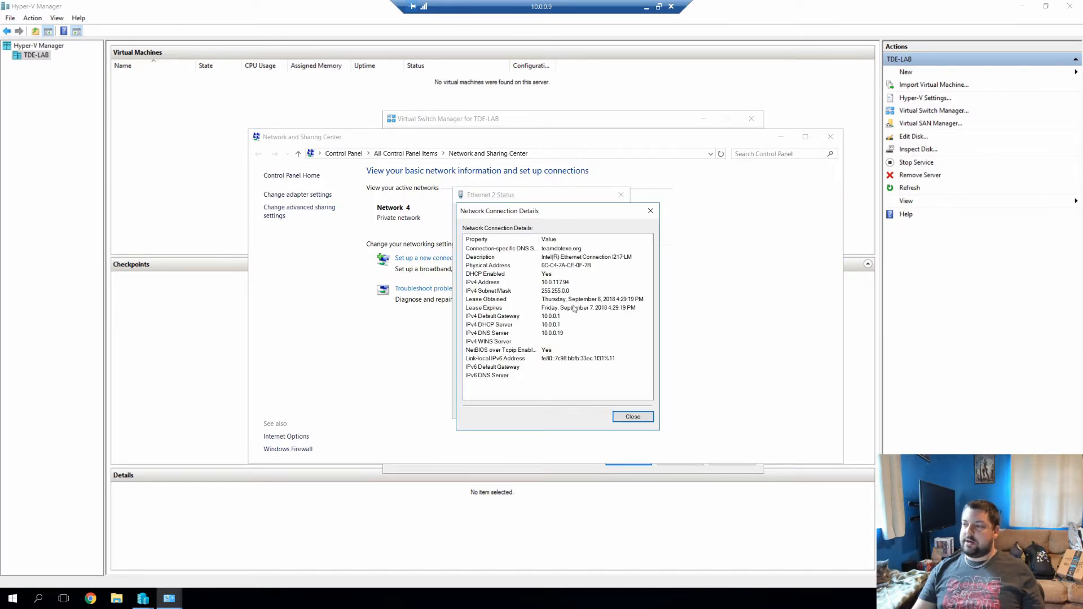
left_click(609, 250)
left_click(625, 258)
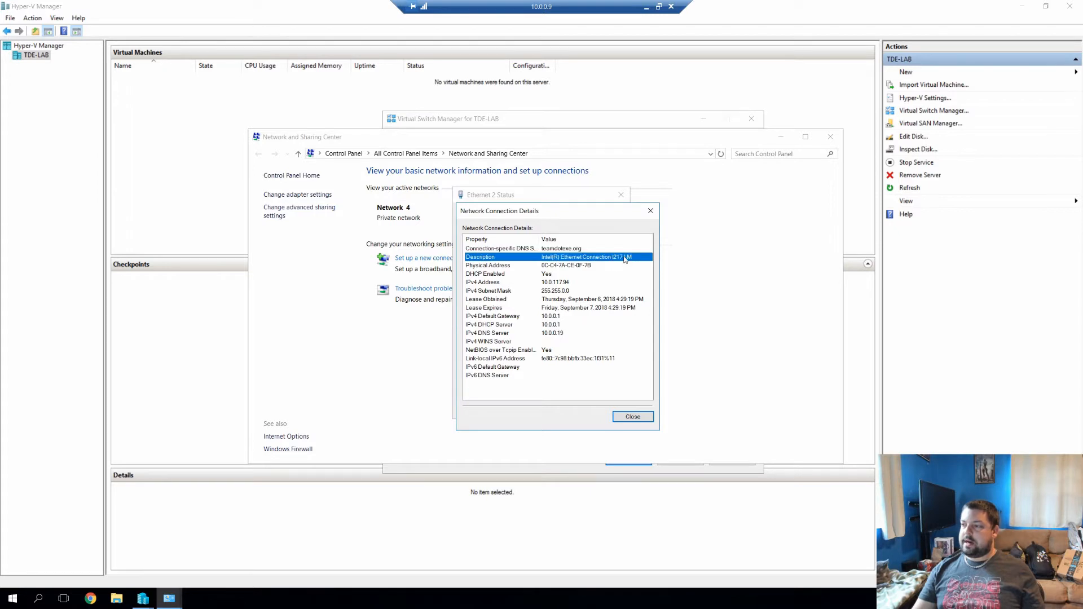
left_click(632, 417)
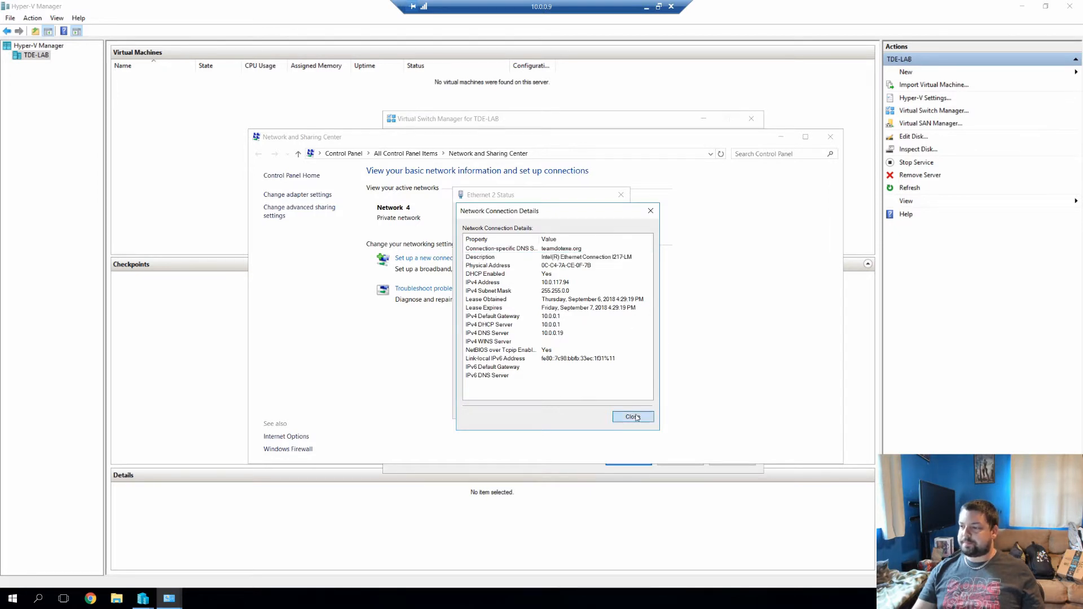
left_click(609, 413)
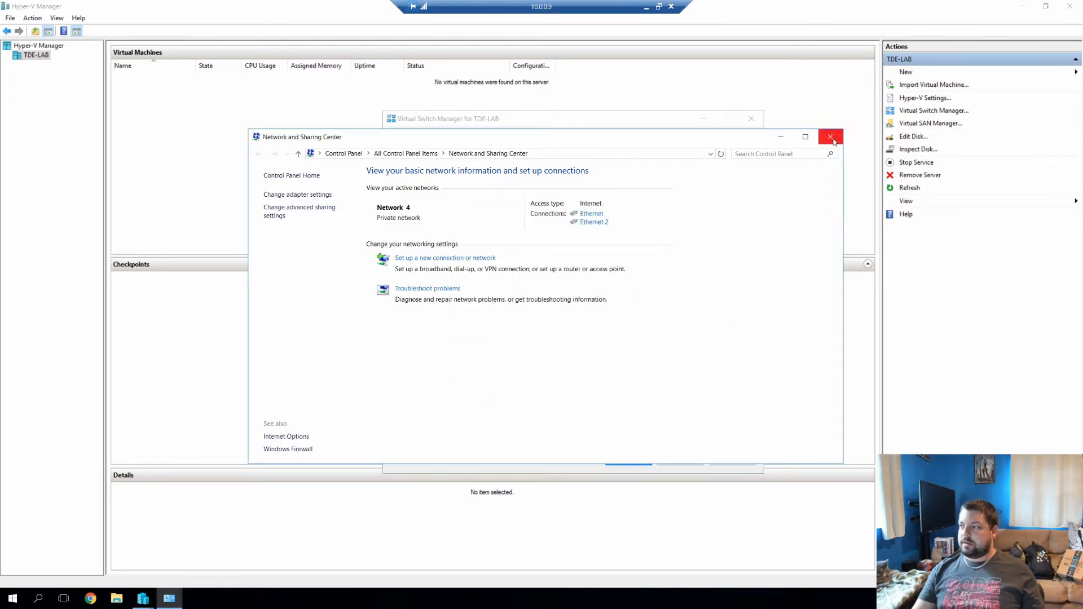
left_click(831, 137)
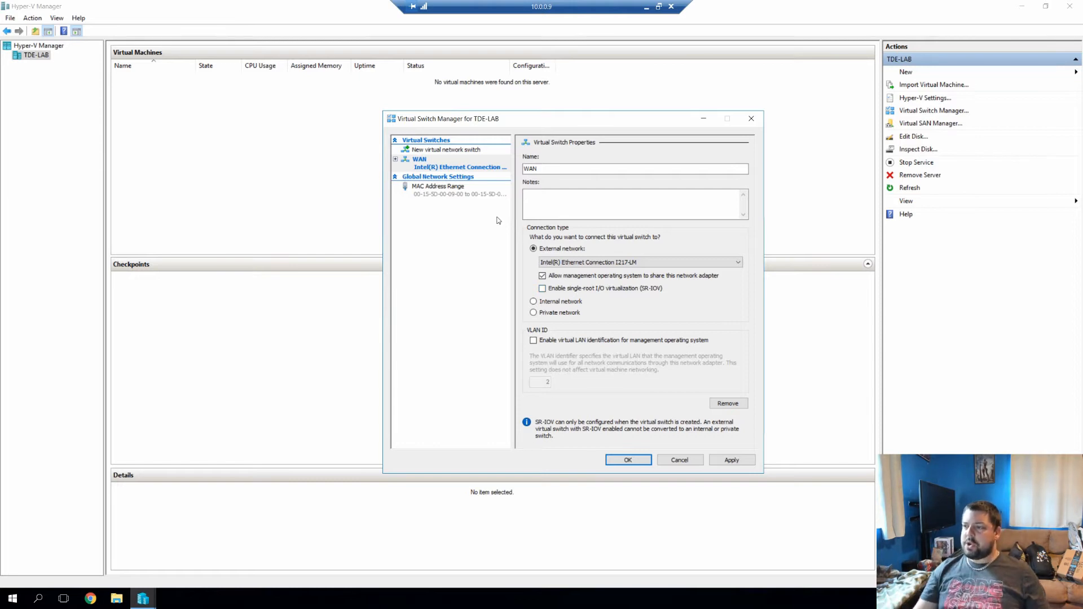
Add the note "This is our connection to the internet" to the WAN switch and apply the networking changes
left_click(604, 196)
type("T")
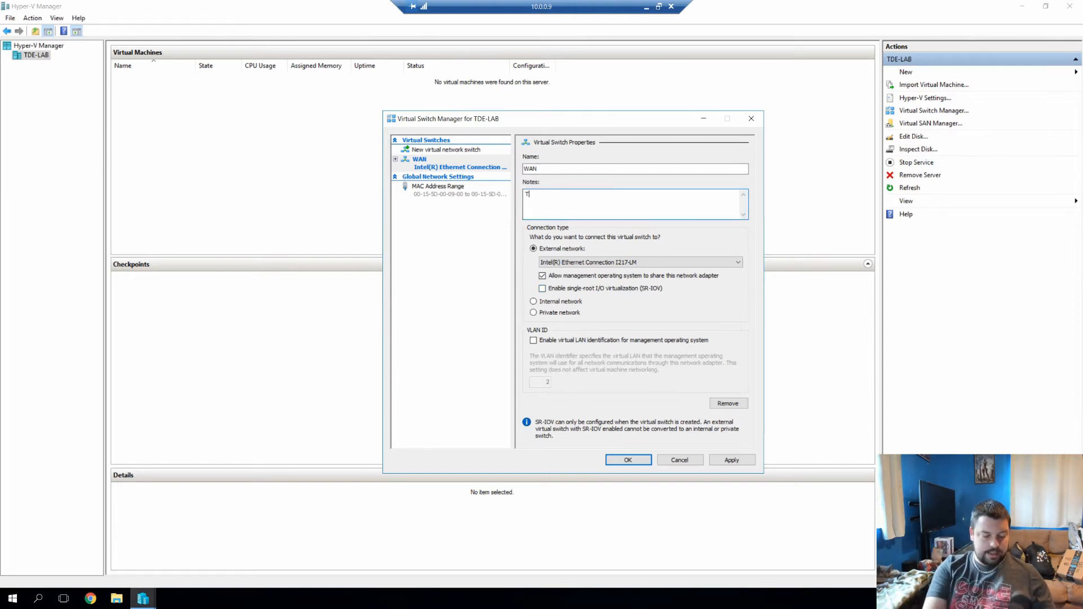
type("his is our co")
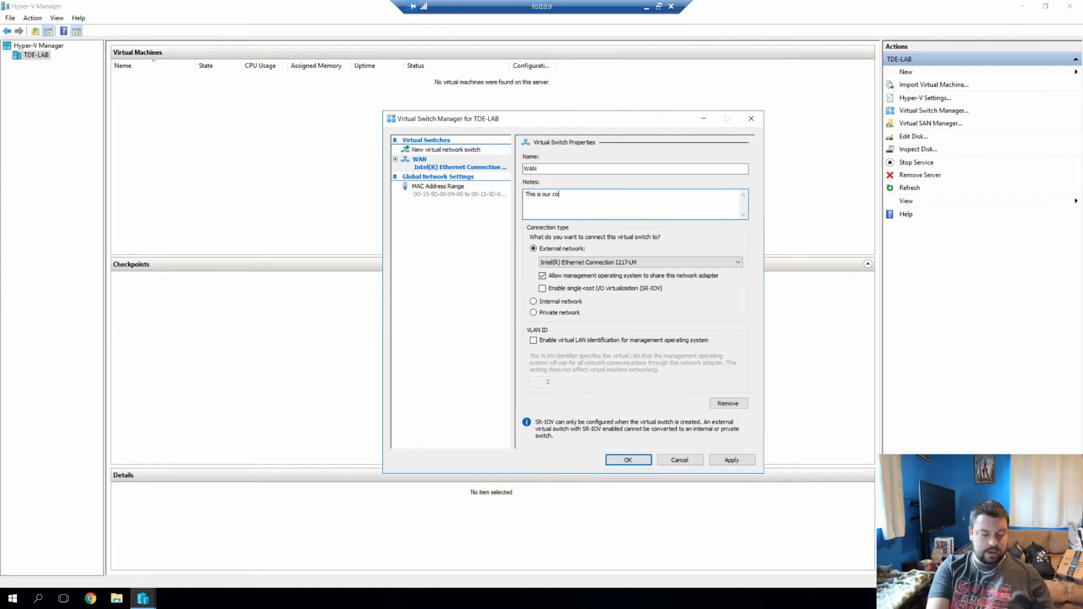
type("nnection to the")
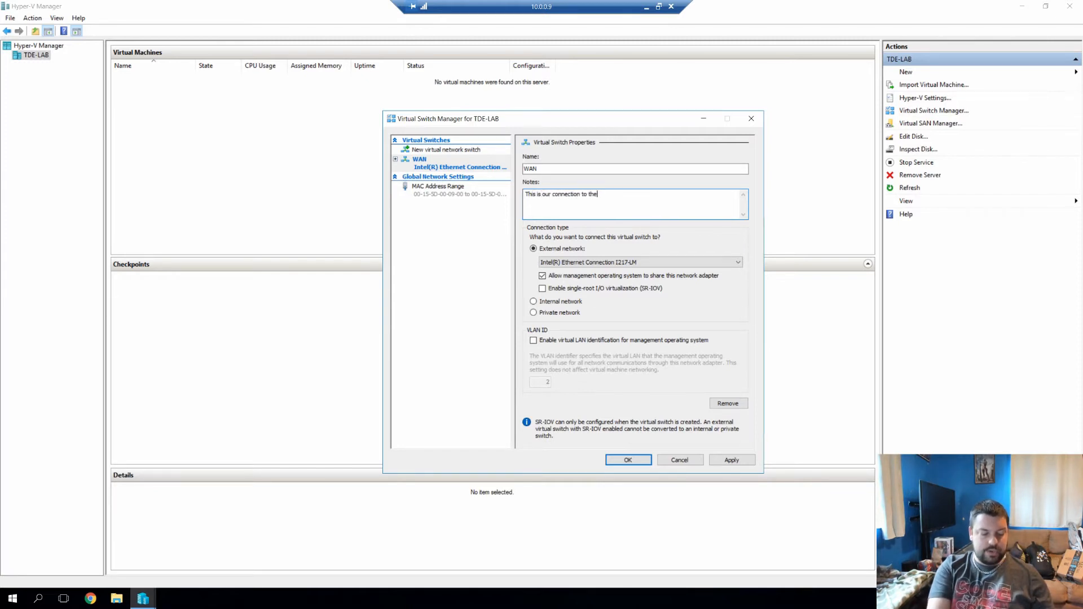
type(" internet")
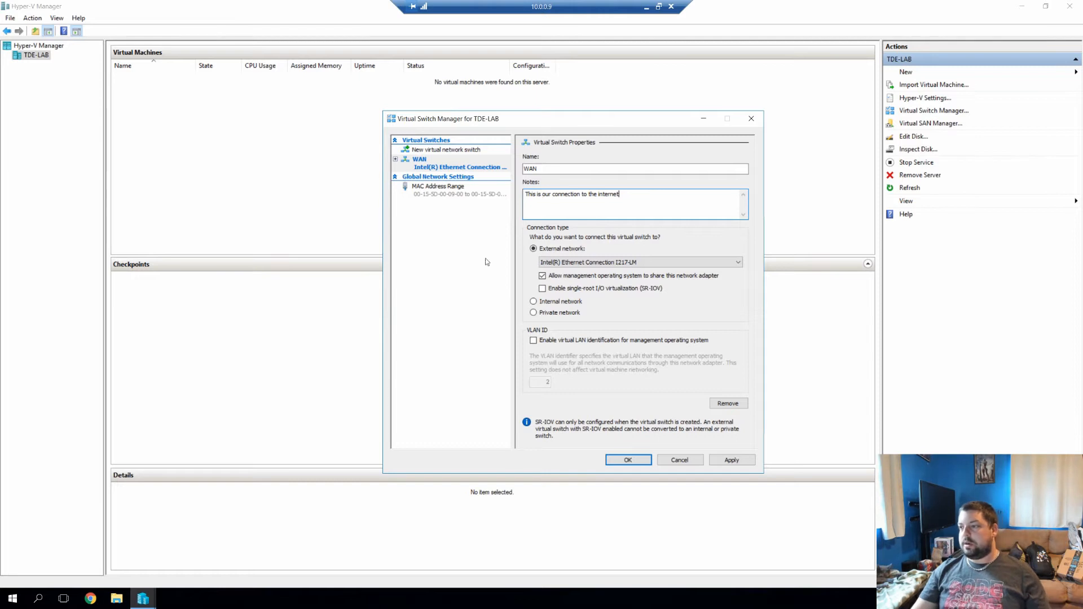
left_click(732, 460)
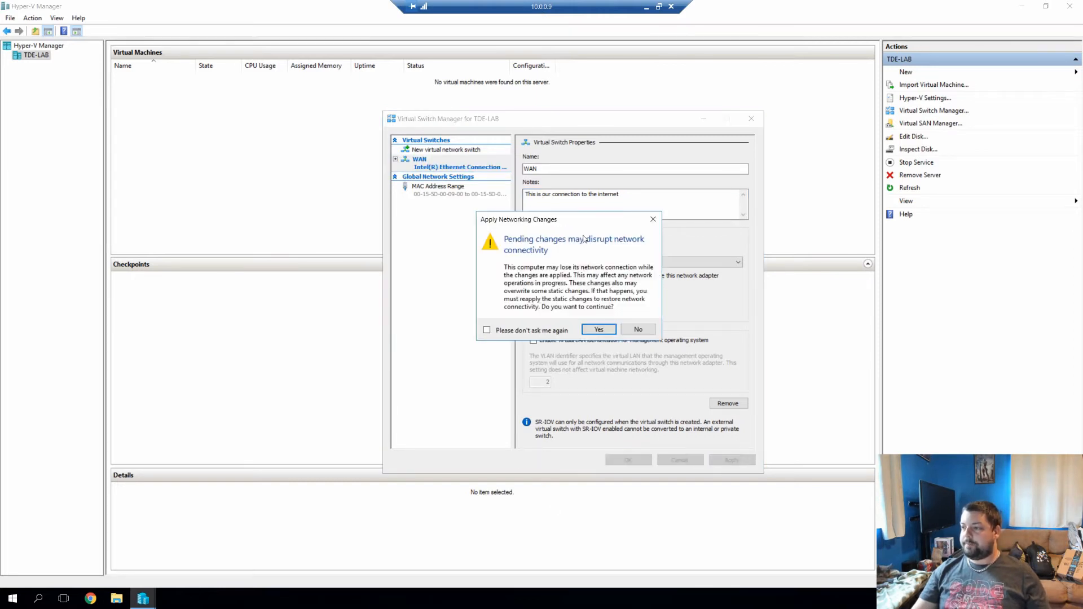
left_click(599, 330)
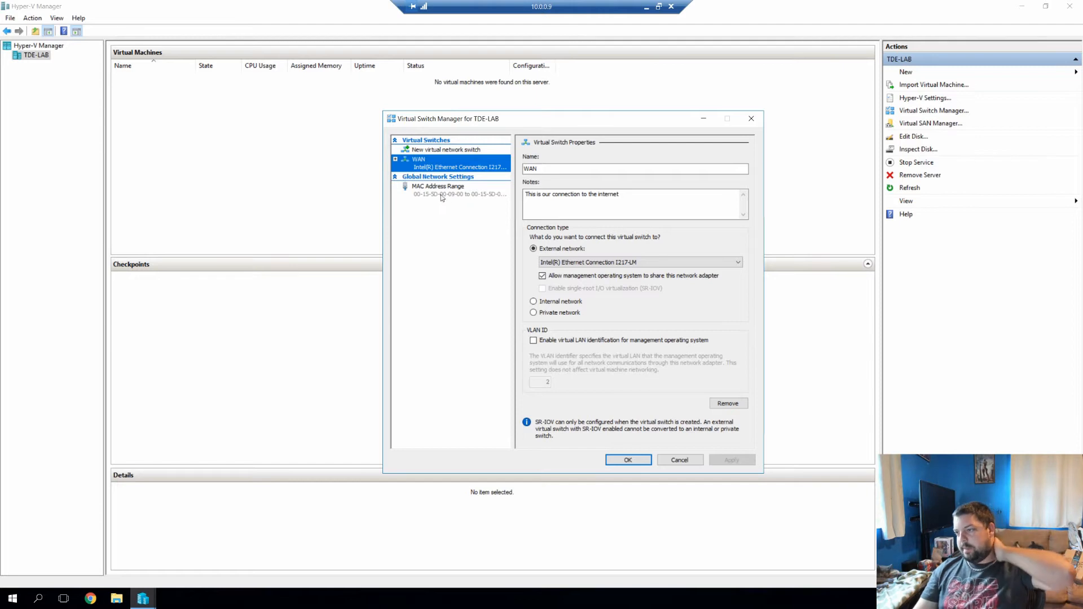
Create a new internal virtual switch named LAN
left_click(450, 152)
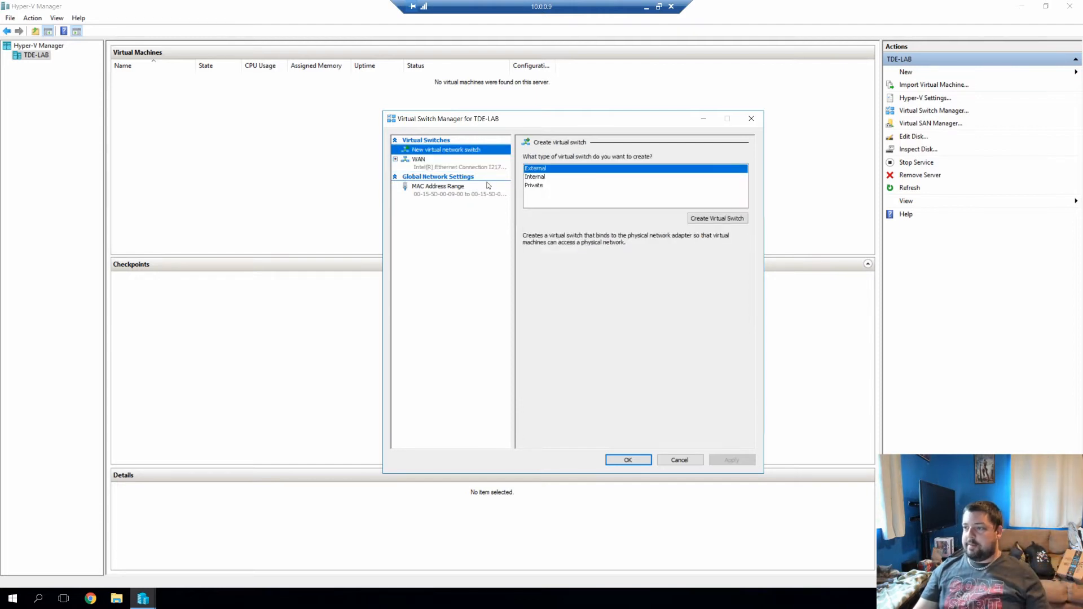
left_click(535, 177)
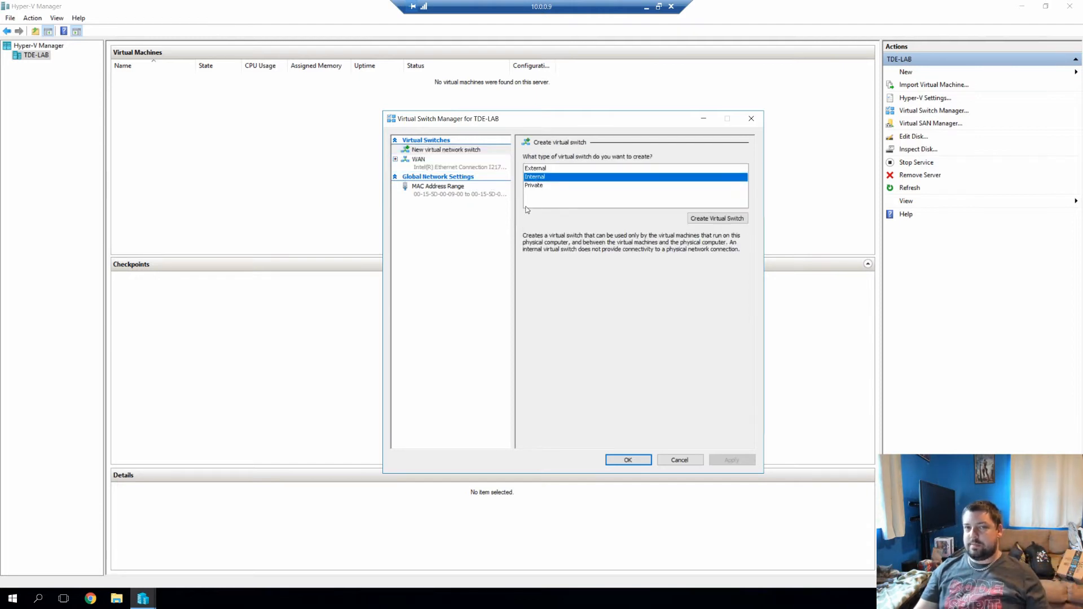
left_click(711, 220)
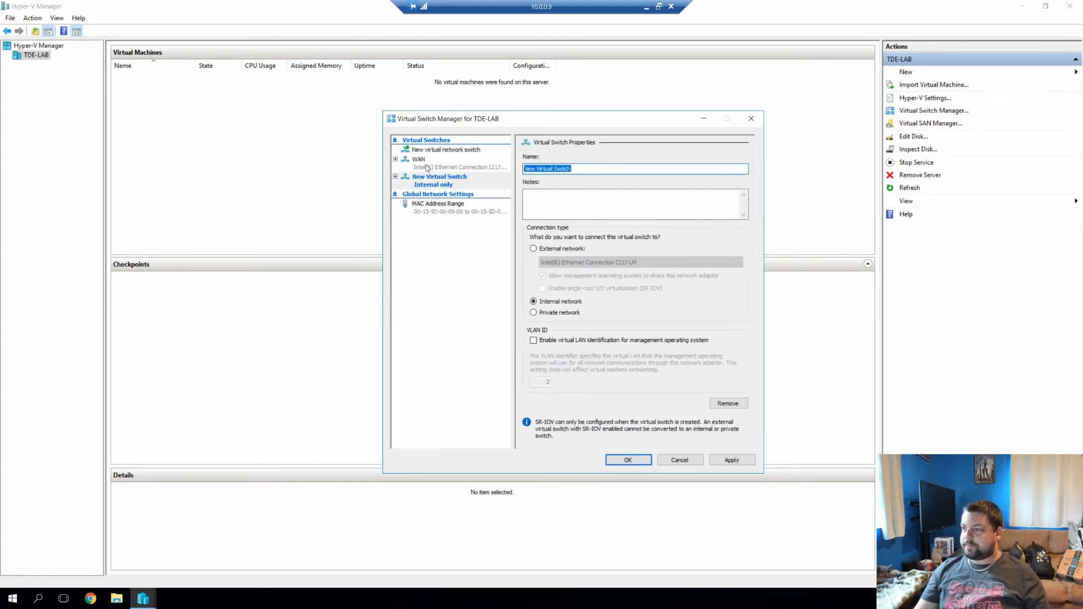
type("LAN")
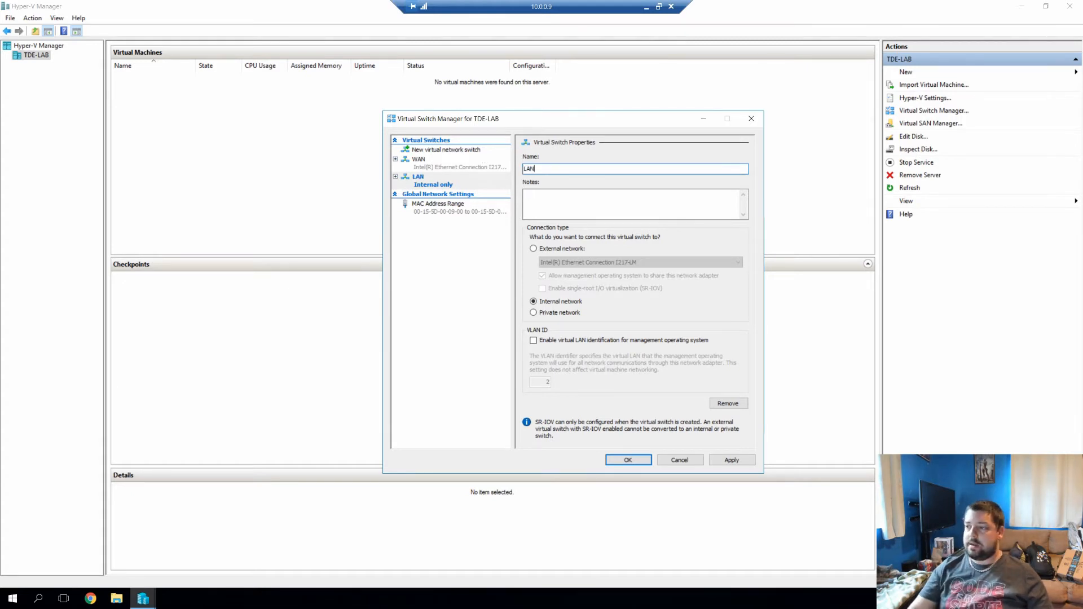
Add the note "LAN machines and connections" to the LAN switch, apply it, and close the Virtual Switch Manager
left_click(567, 205)
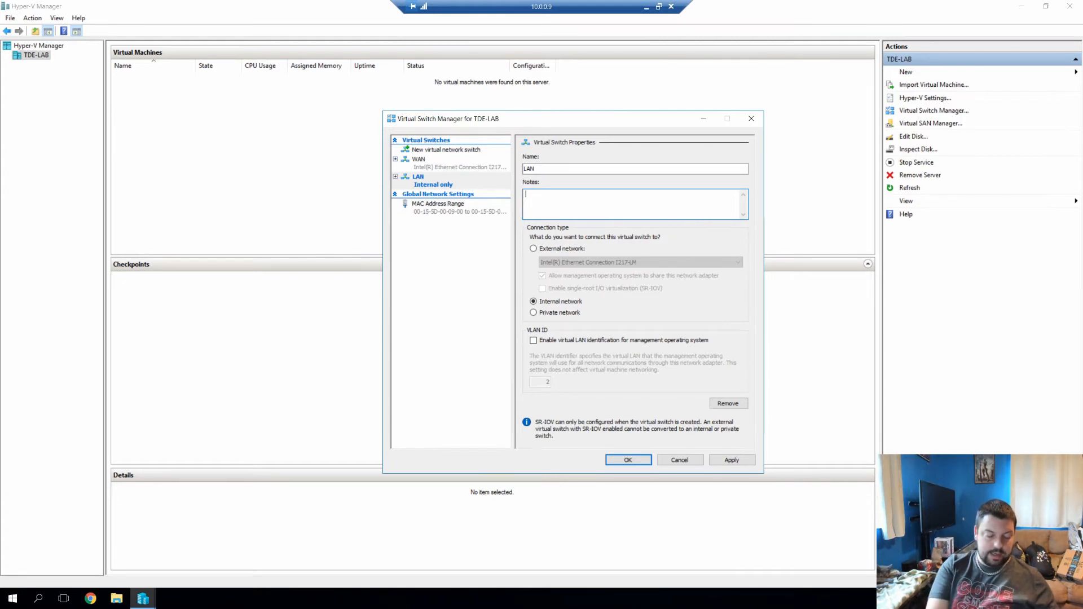
type("LAN machine")
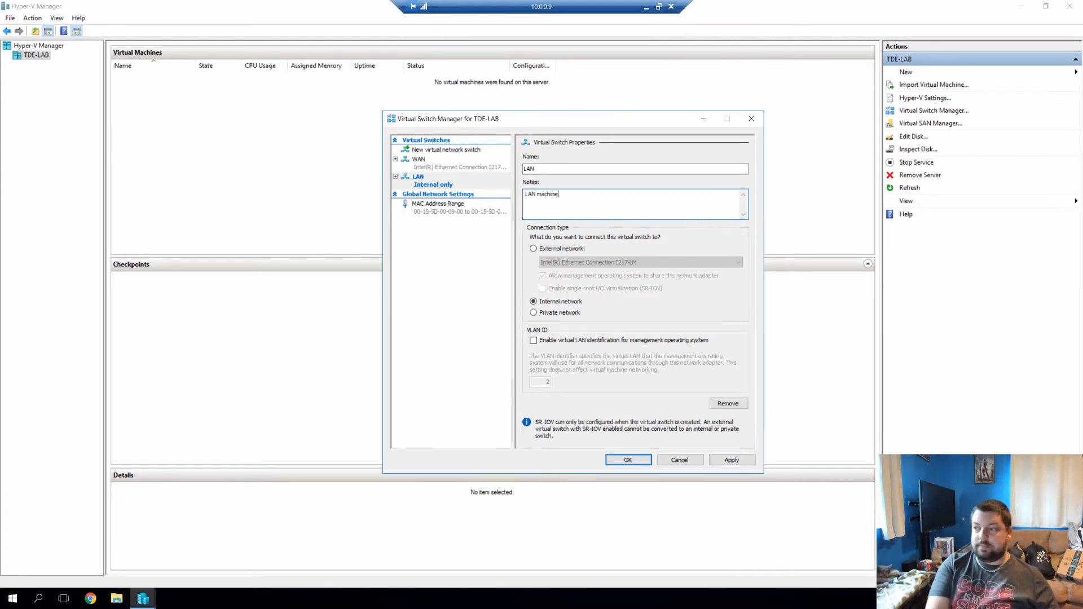
type("s and connec")
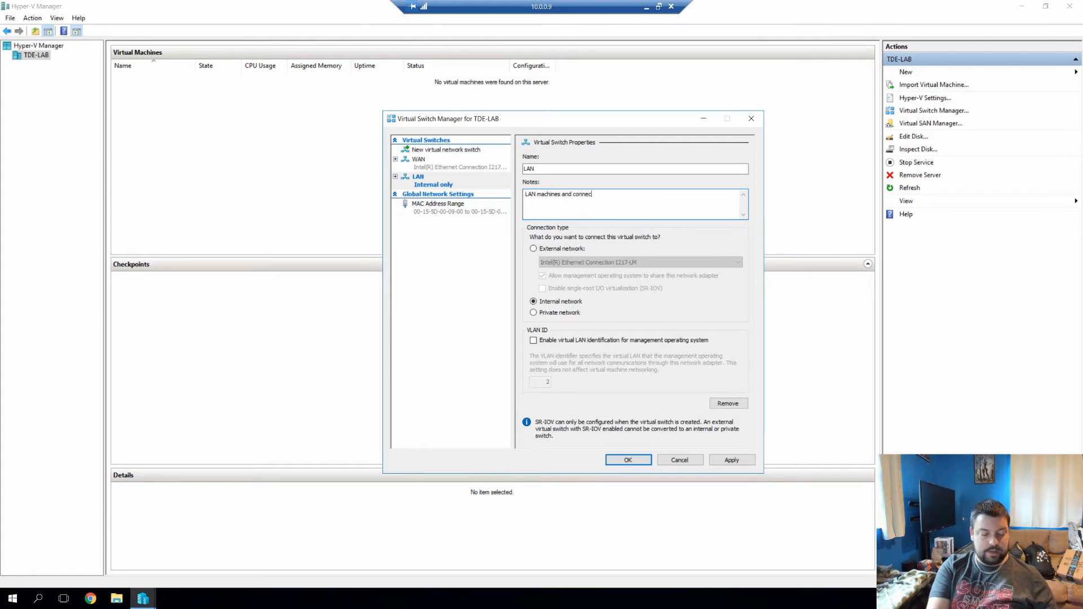
type("tions")
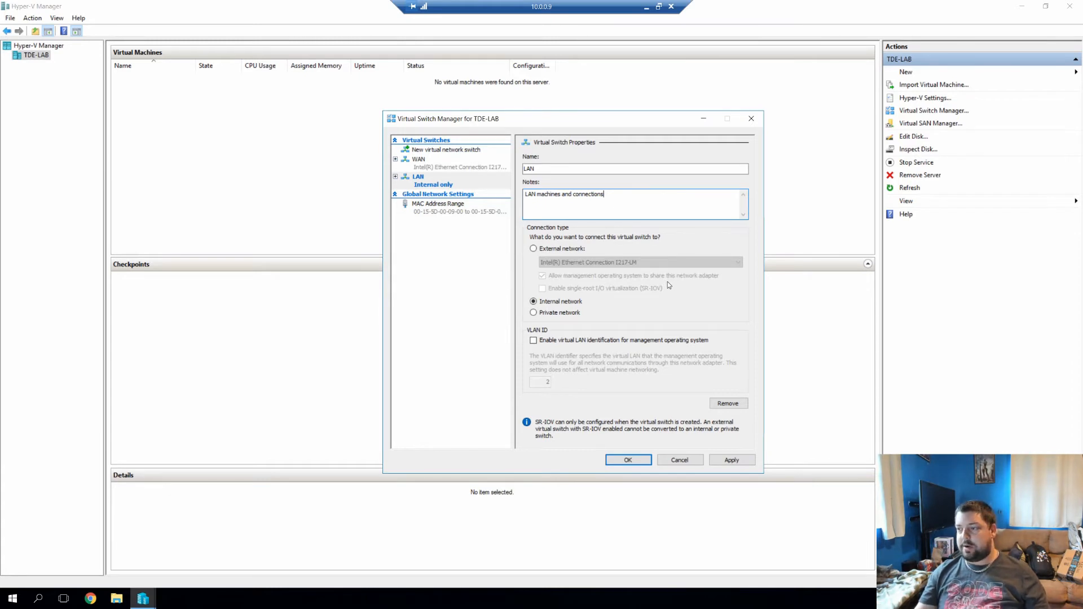
left_click(732, 460)
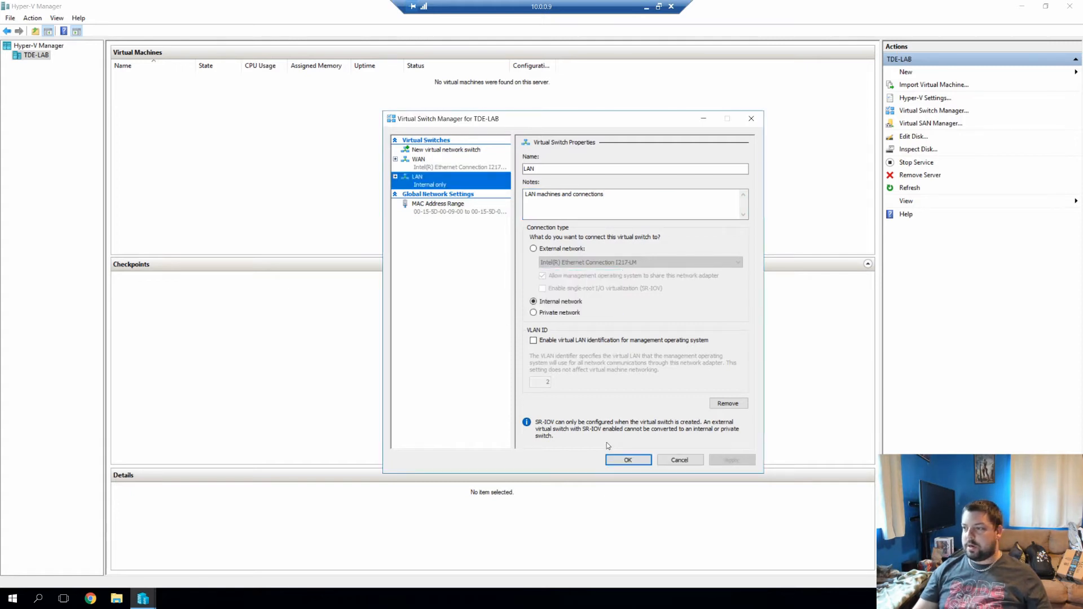
left_click(629, 460)
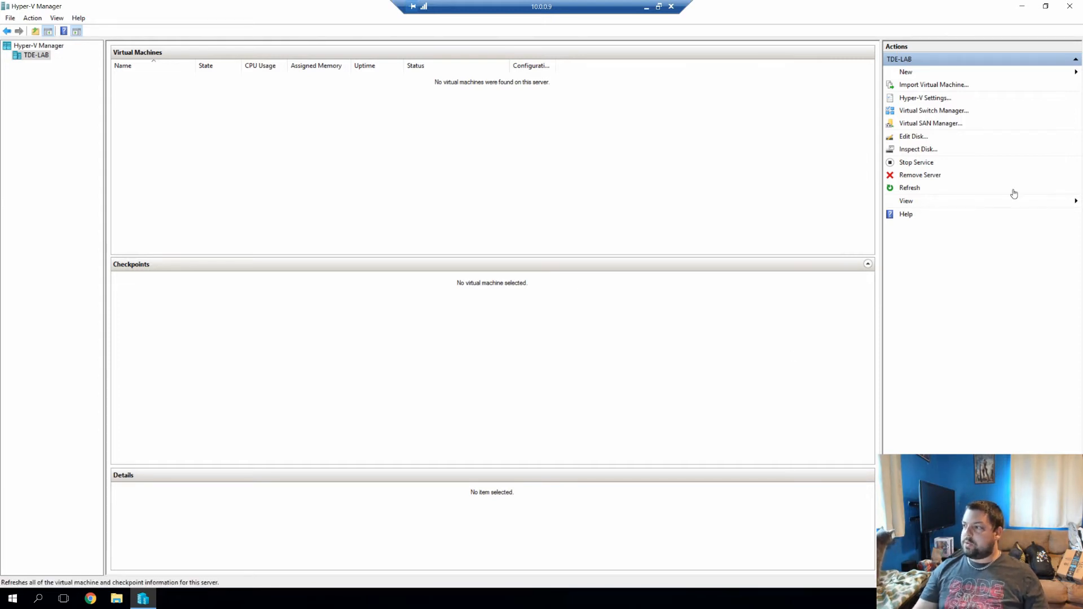
Start a new virtual machine on TDE-LAB and name it Test, keeping the default storage location
left_click(905, 73)
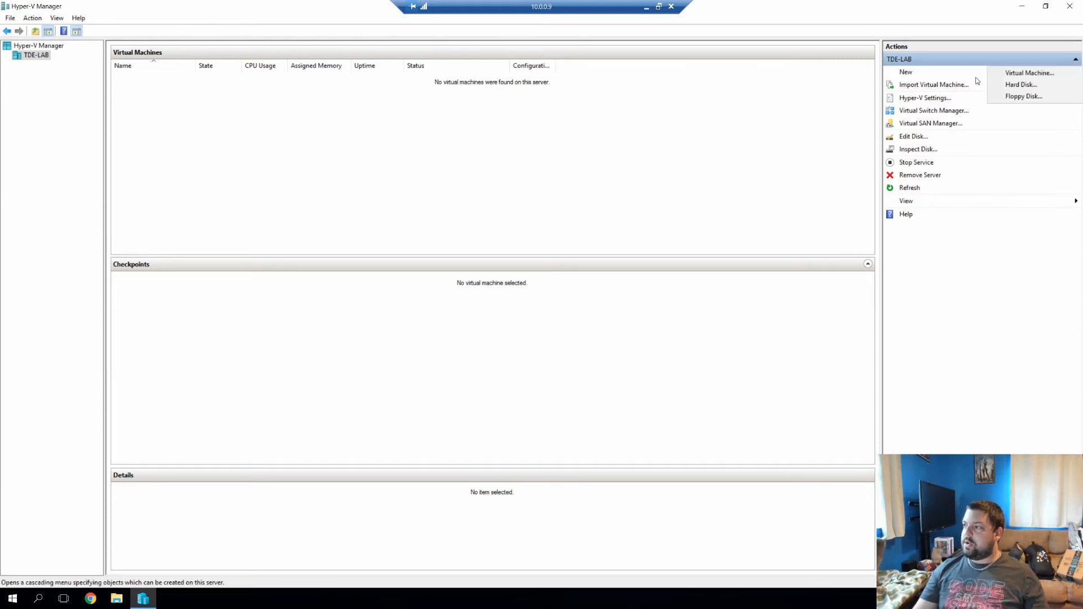
left_click(1011, 72)
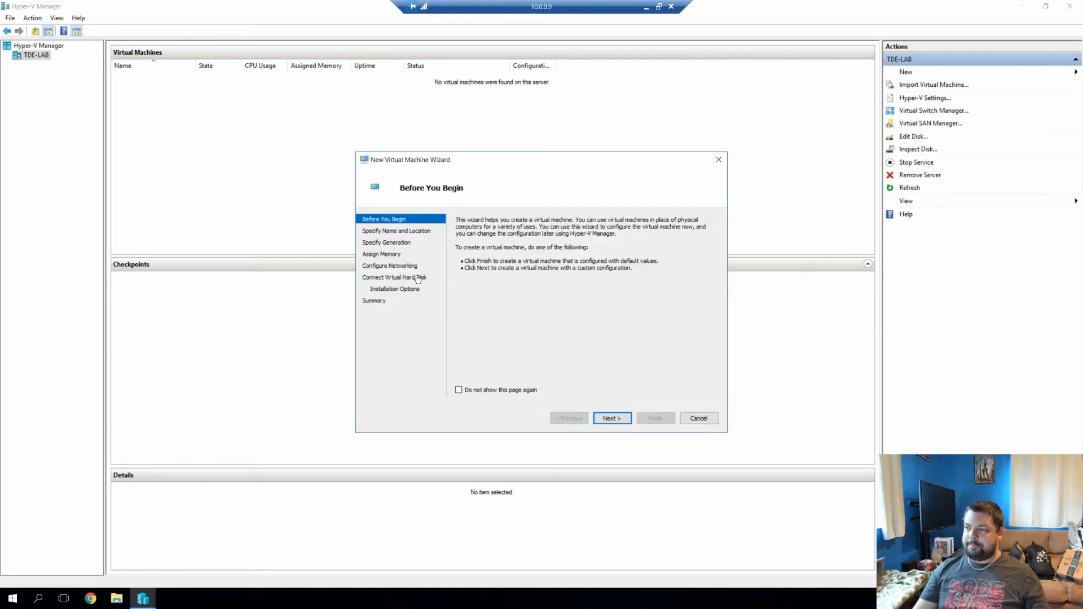
left_click(614, 419)
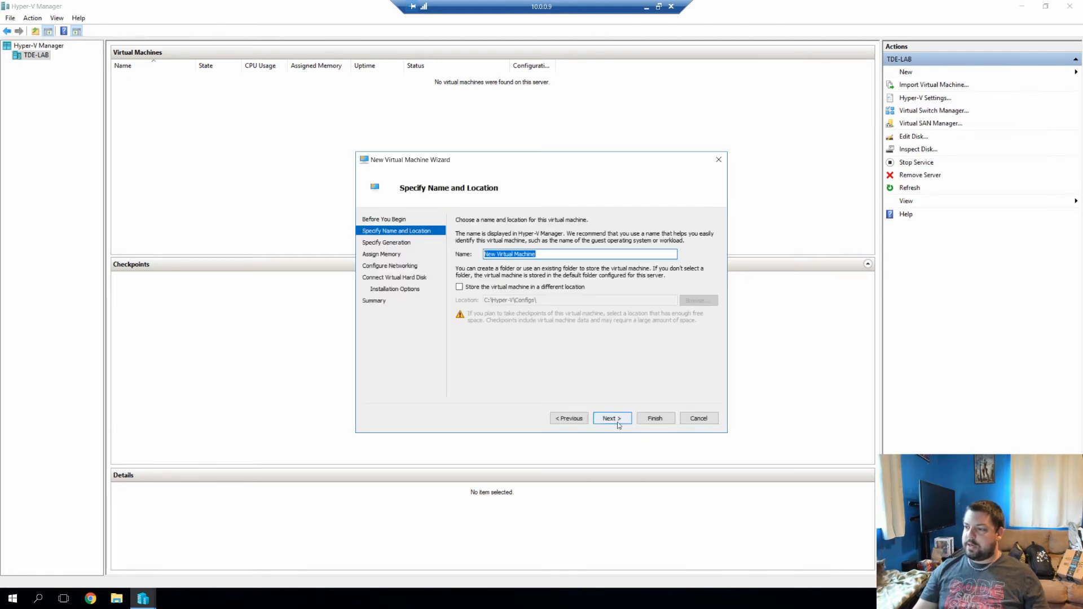
type("Test")
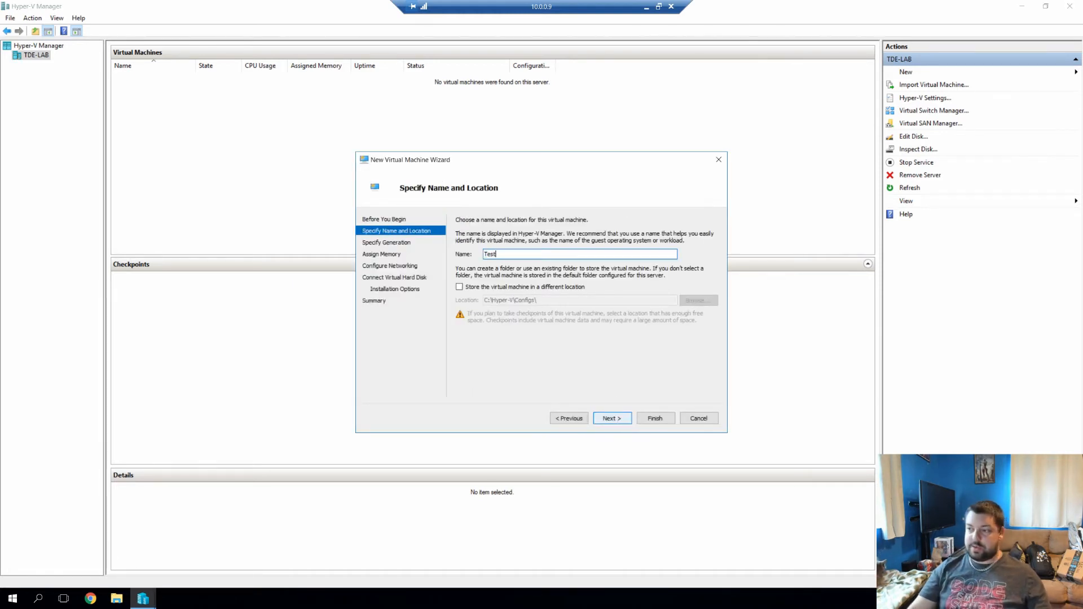
left_click(612, 418)
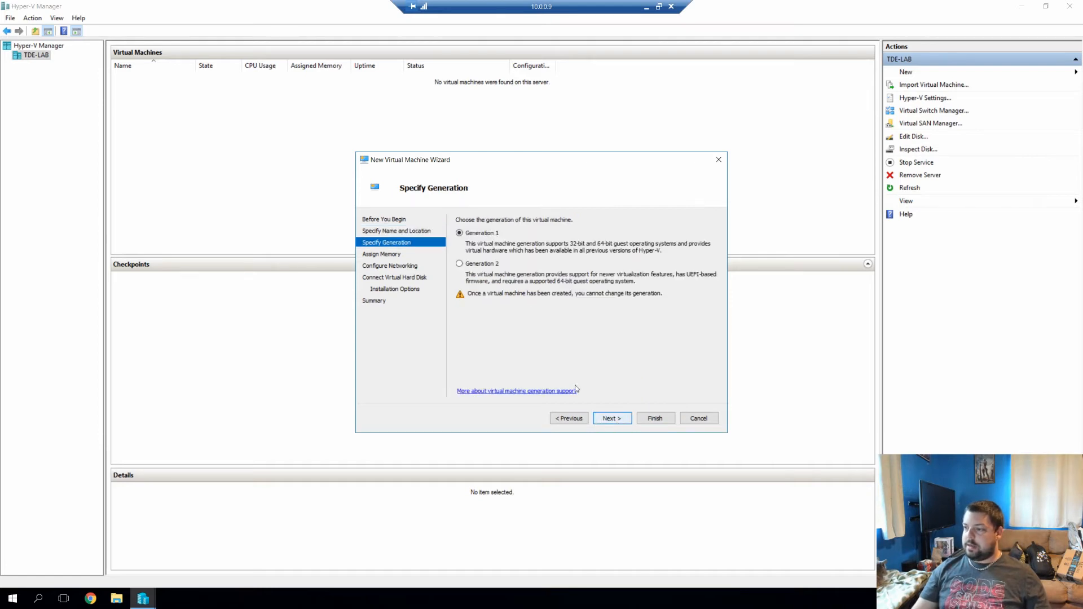
left_click(618, 419)
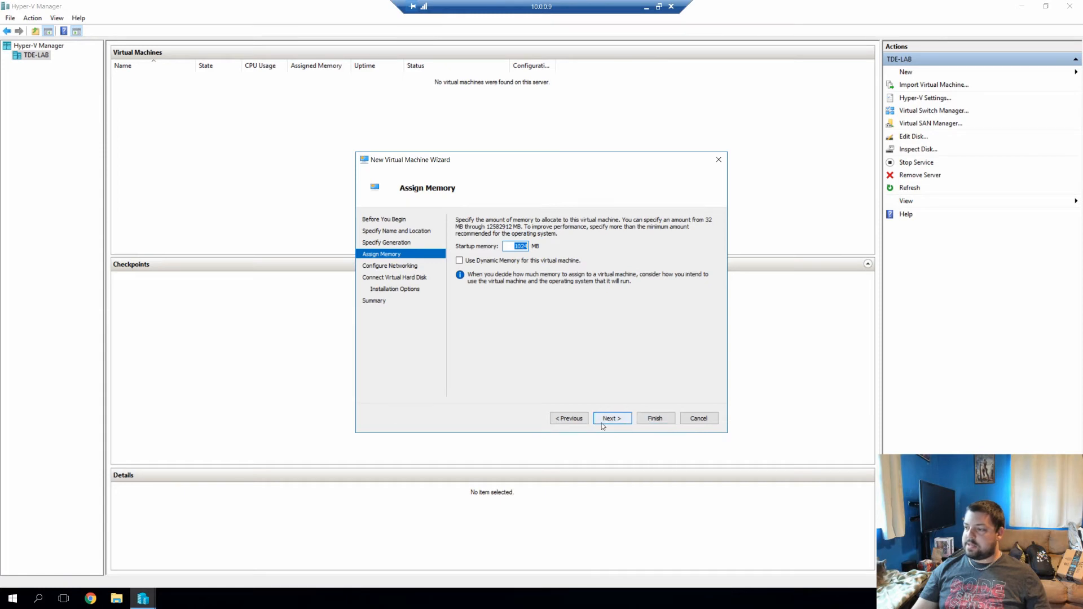
left_click(607, 422)
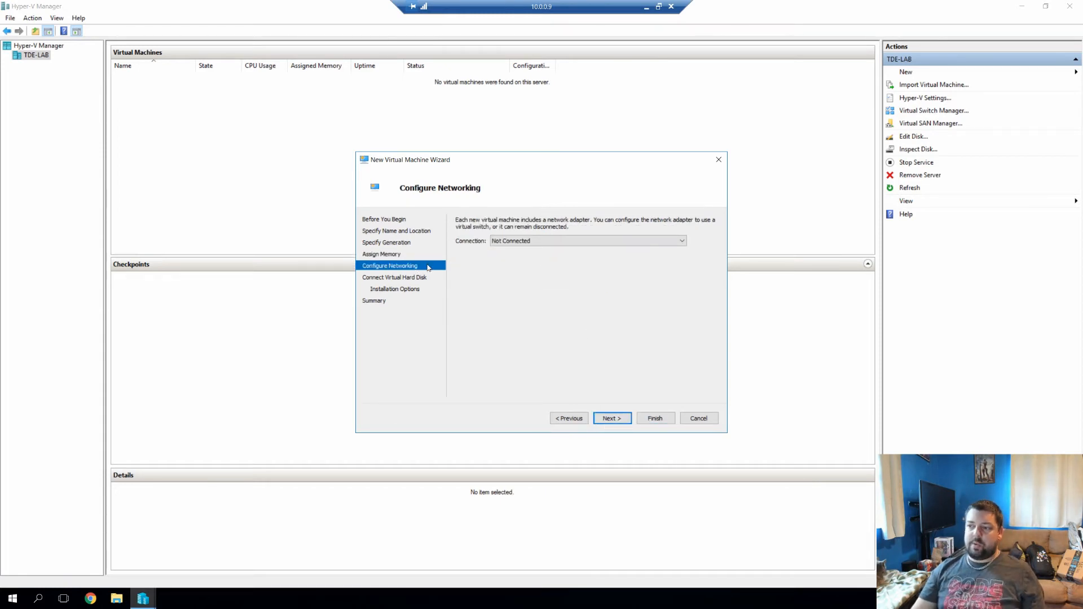
left_click(536, 243)
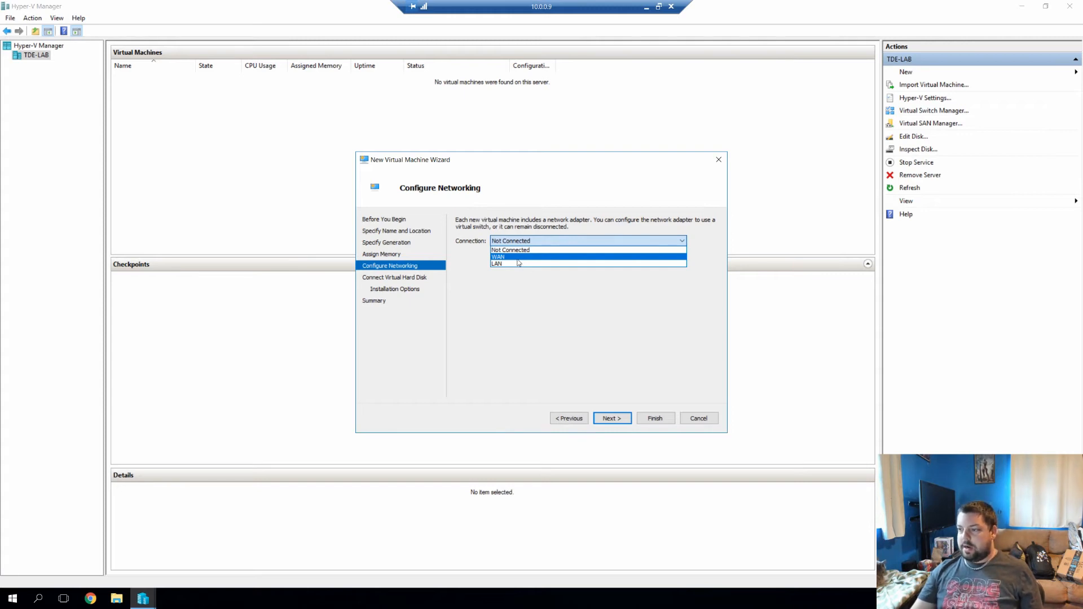
left_click(697, 420)
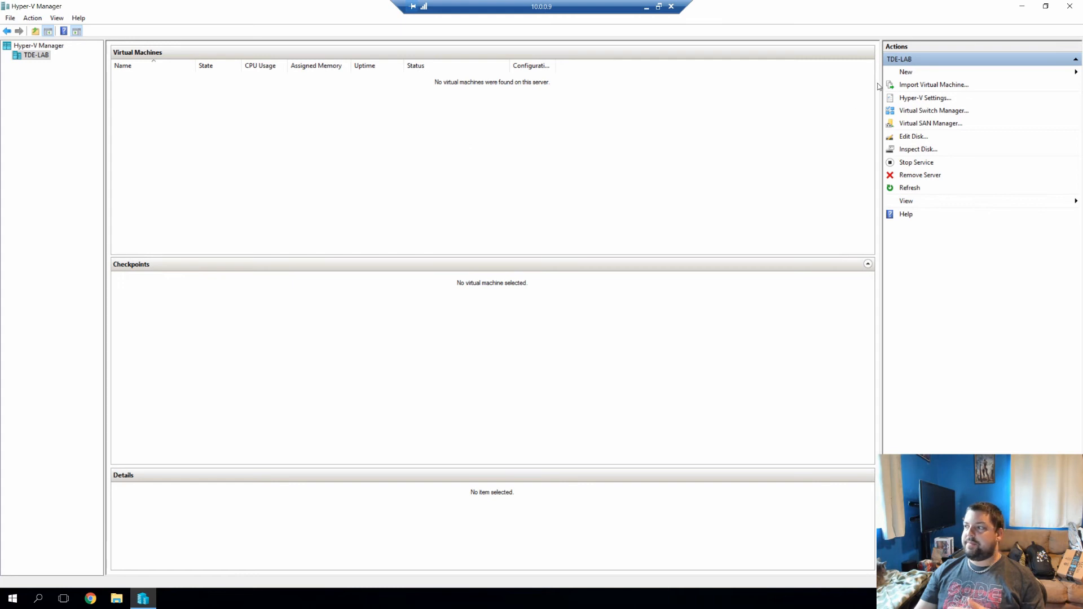
Start a new virtual machine on TDE-LAB and name it test
left_click(912, 72)
left_click(1010, 72)
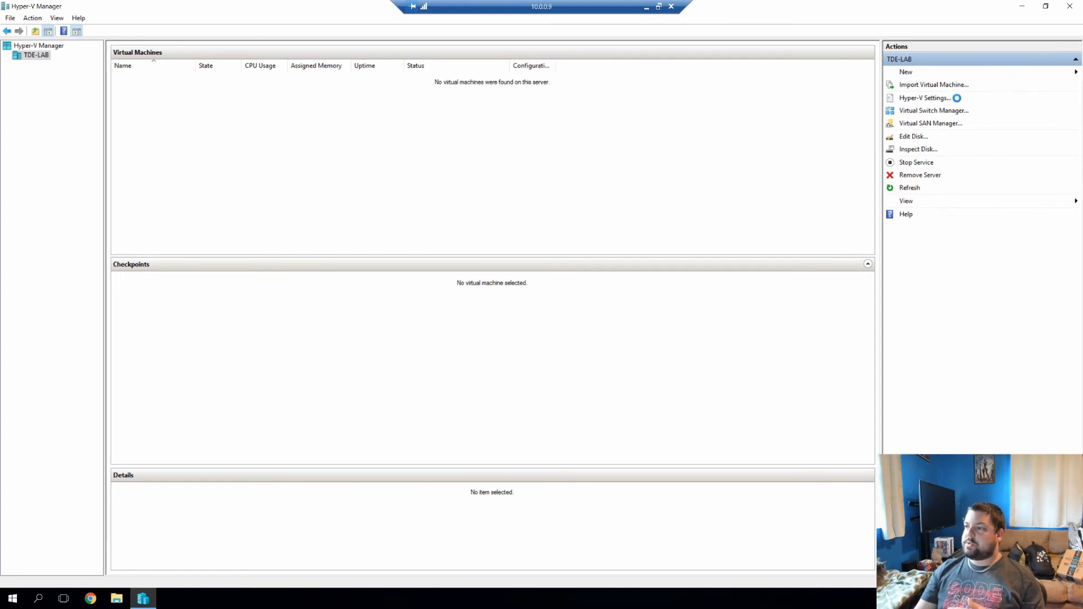
left_click(611, 418)
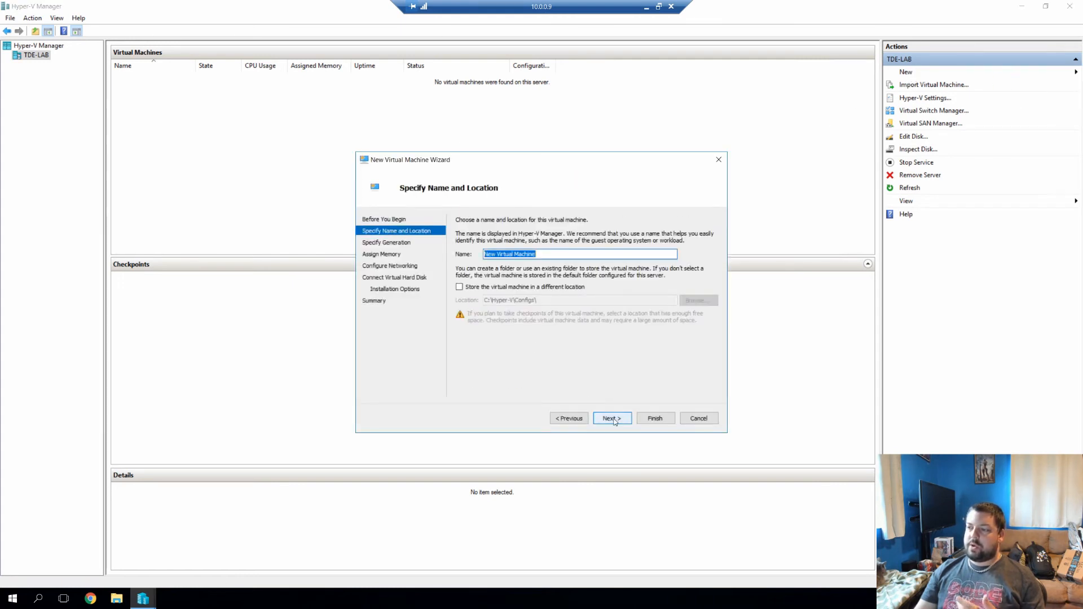
type("t")
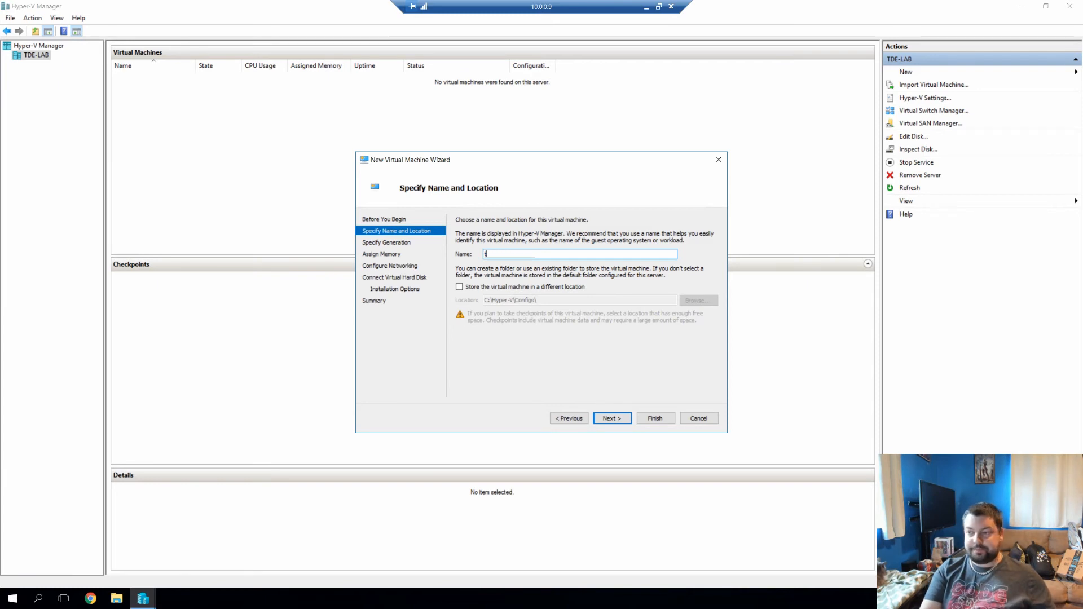
type("est")
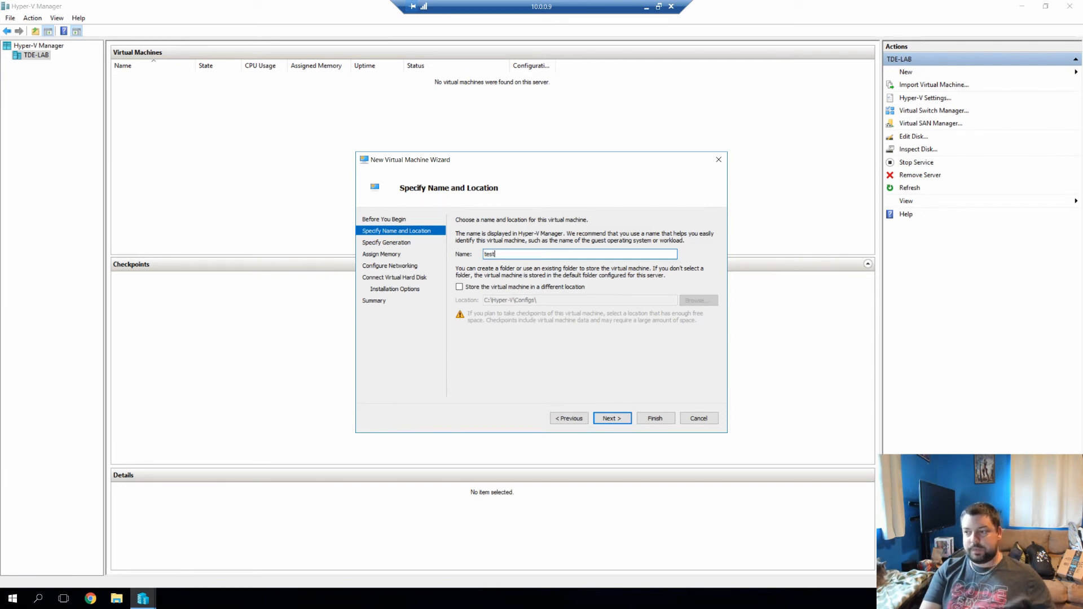
Create the virtual machine with the default generation, memory, network and 127 GB virtual hard disk settings, leaving the operating system uninstalled
left_click(612, 418)
left_click(612, 418)
left_click(613, 418)
left_click(612, 418)
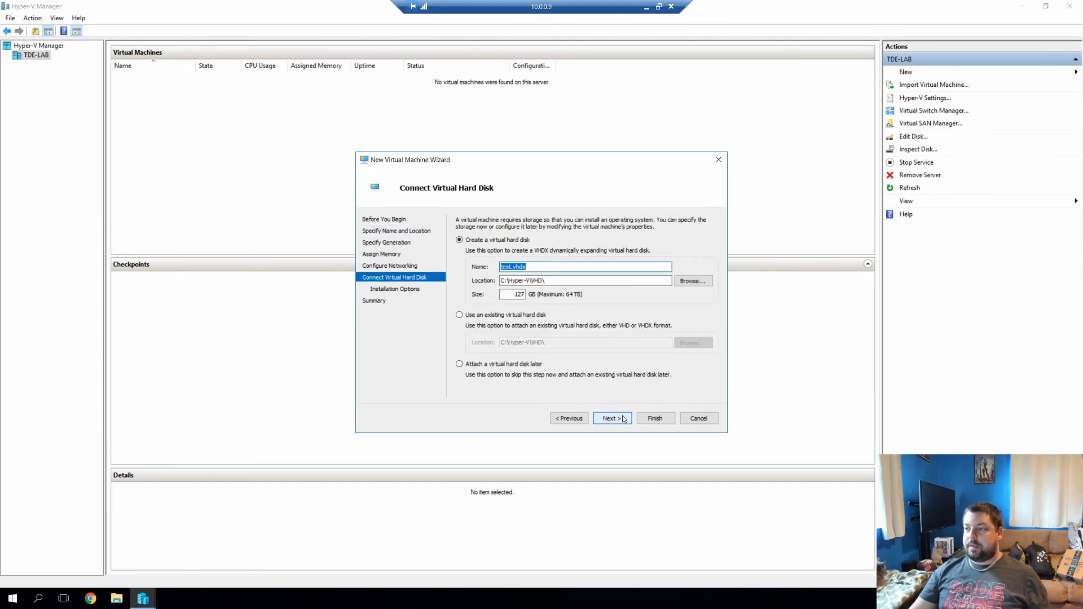
left_click(621, 419)
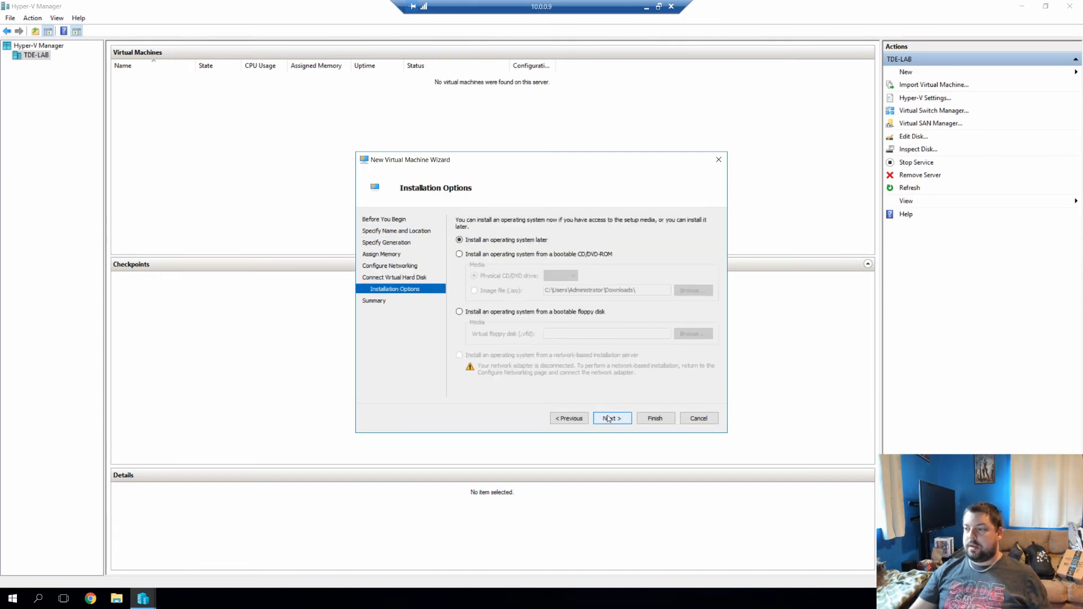
left_click(617, 419)
left_click(655, 423)
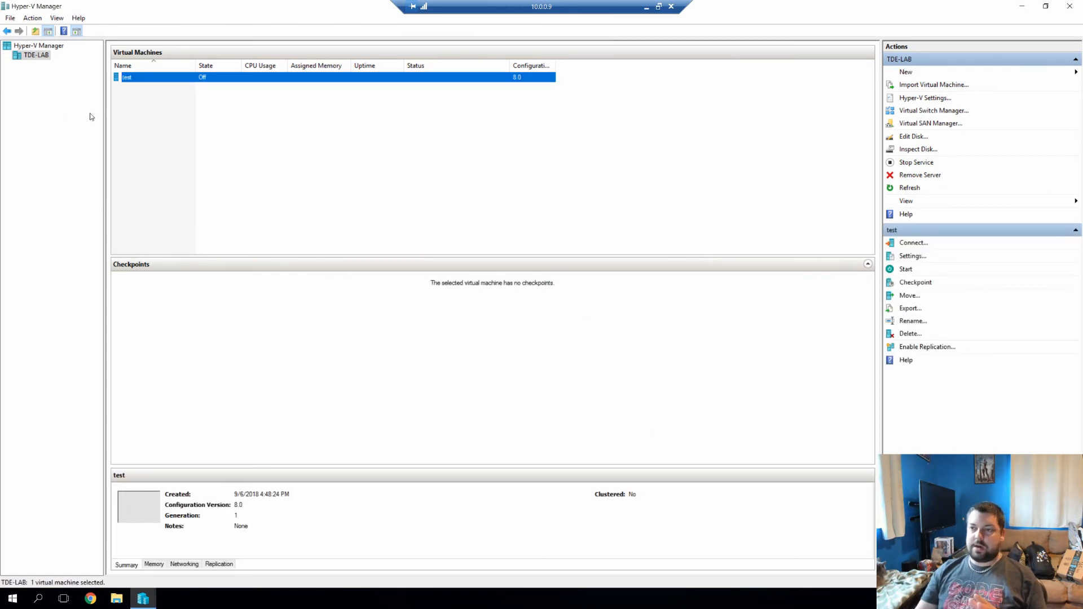
Delete the test virtual machine from TDE-LAB and confirm the deletion
right_click(148, 77)
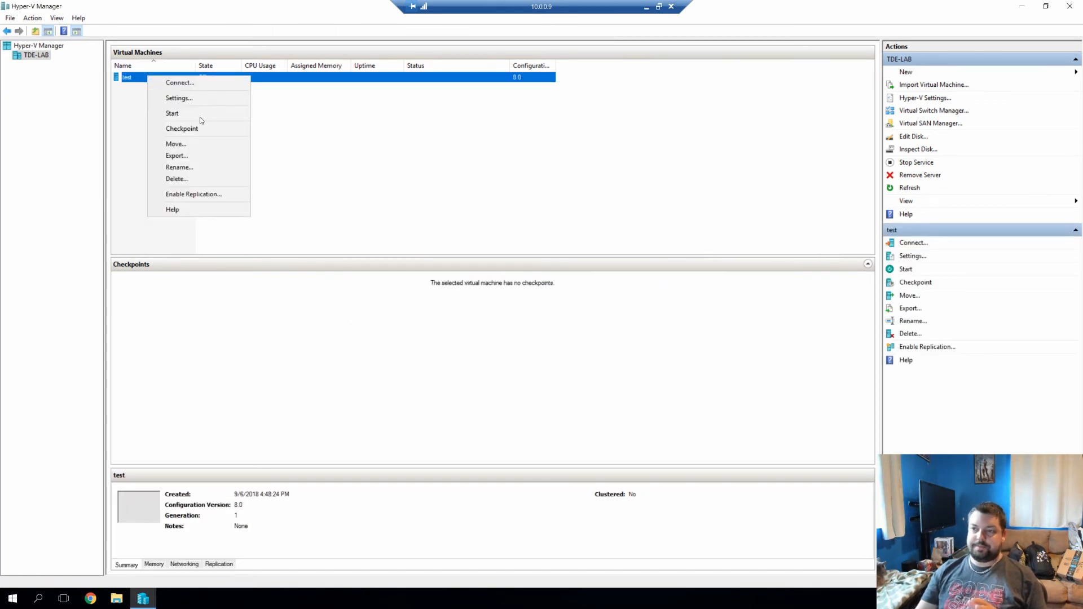
left_click(170, 177)
left_click(557, 308)
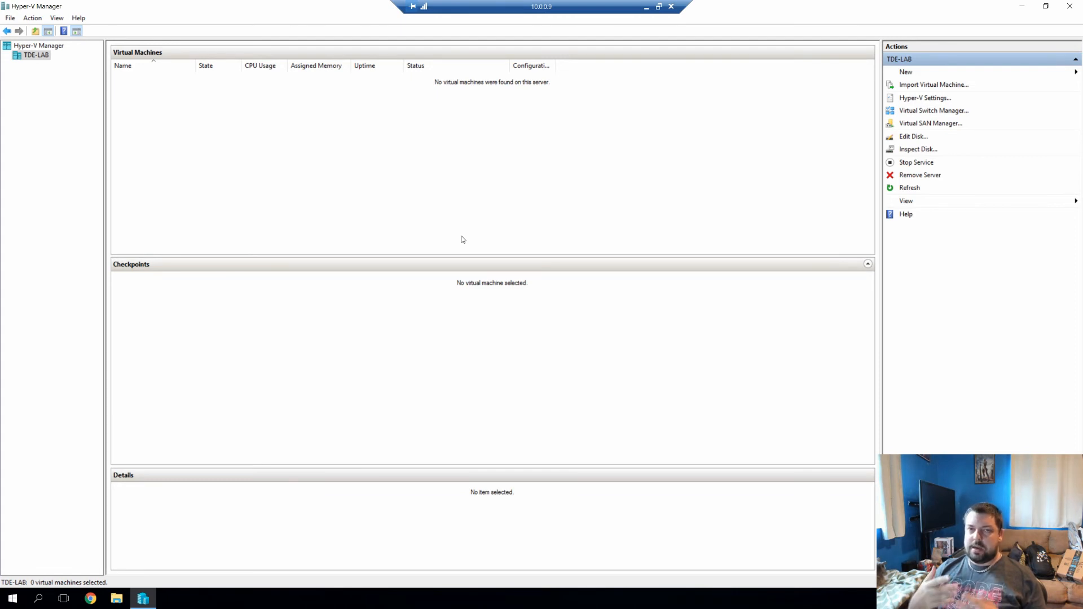
Switch to File Explorer and check C:\Hyper-V\VHD for the deleted machine's virtual hard disk file
left_click(117, 598)
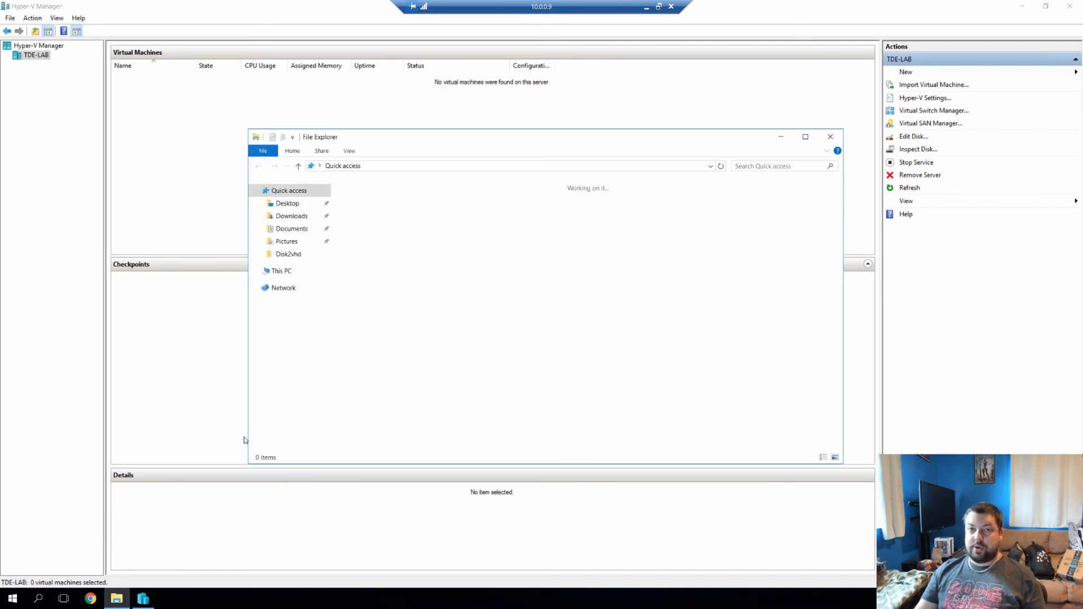
left_click(282, 271)
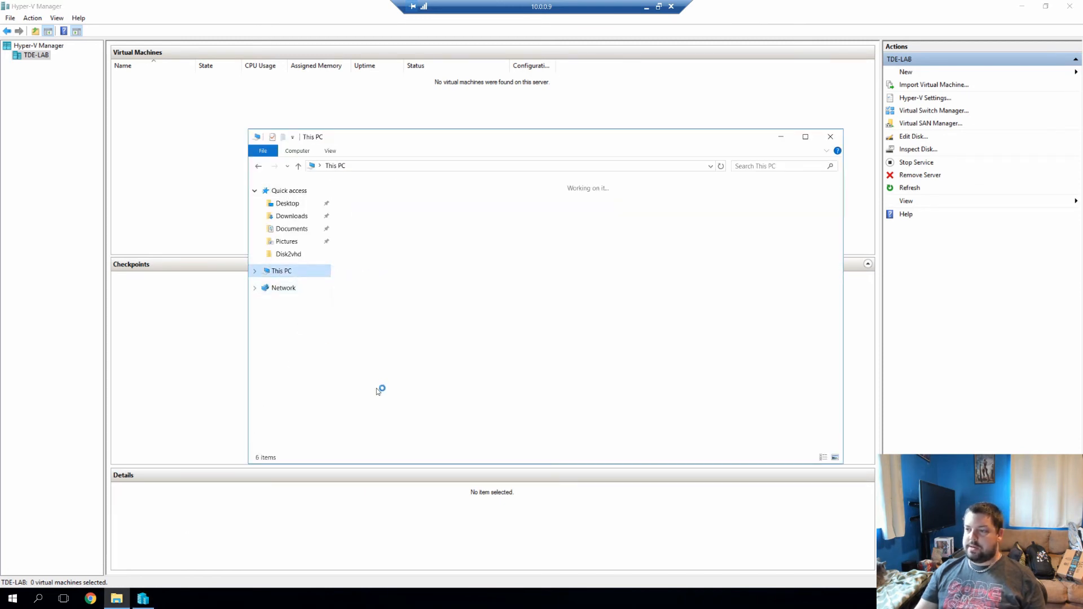
double_click(401, 275)
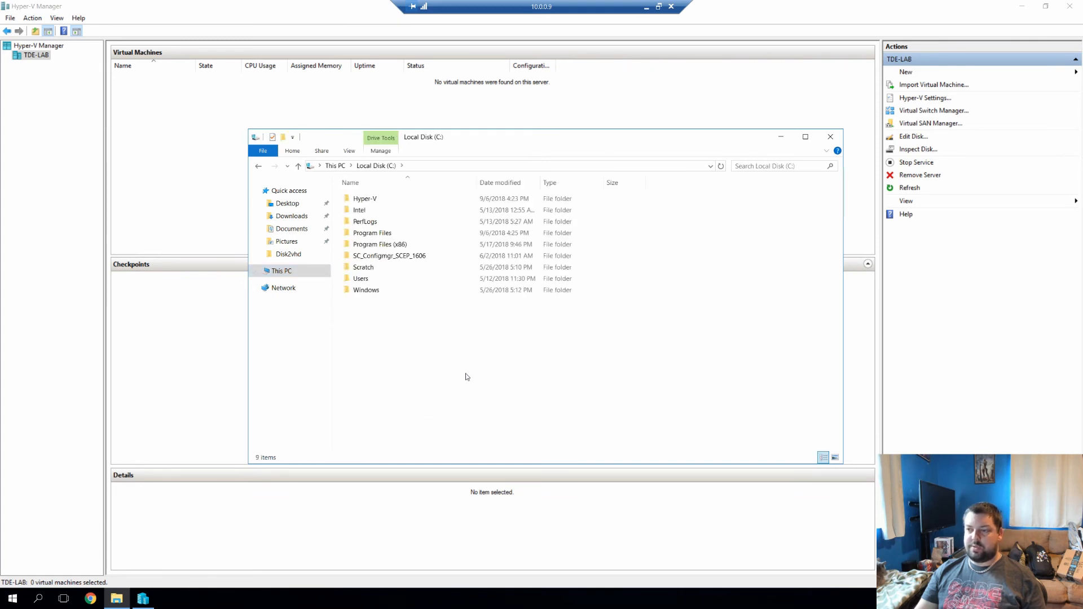
double_click(375, 200)
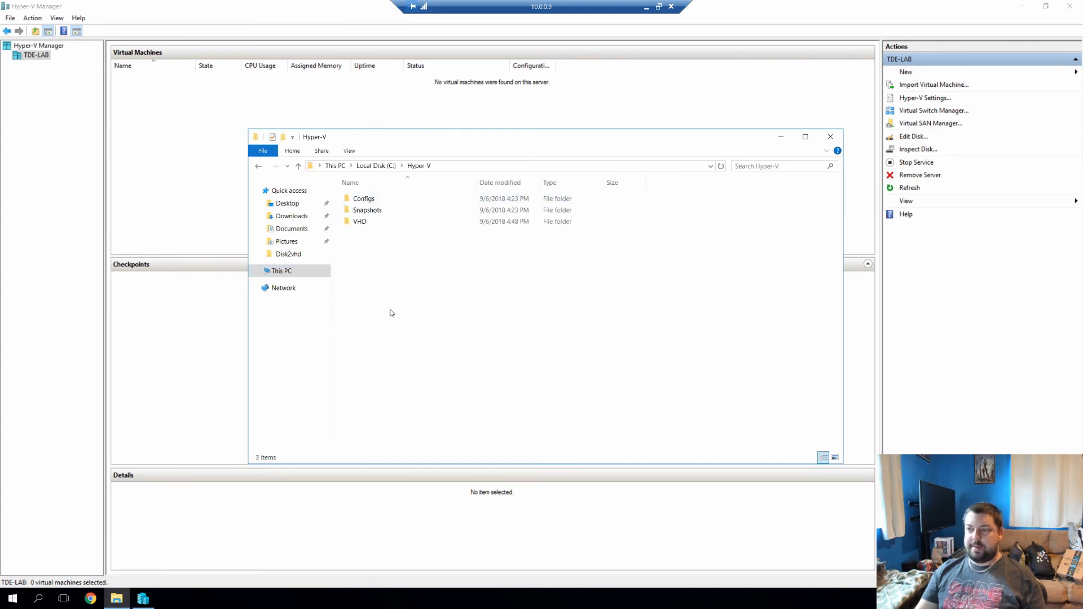
double_click(377, 222)
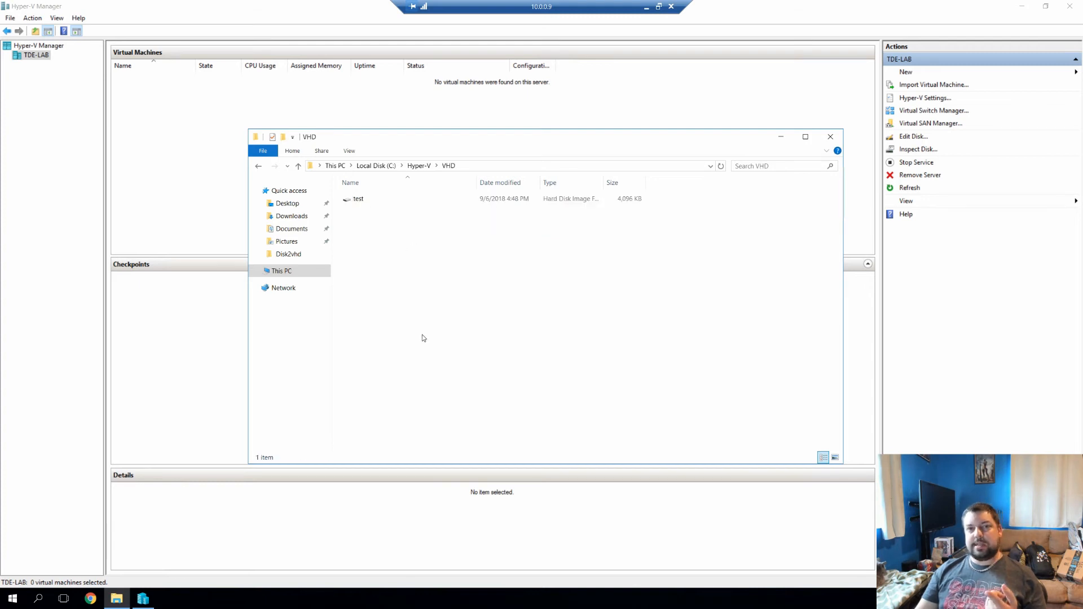
left_click(363, 198)
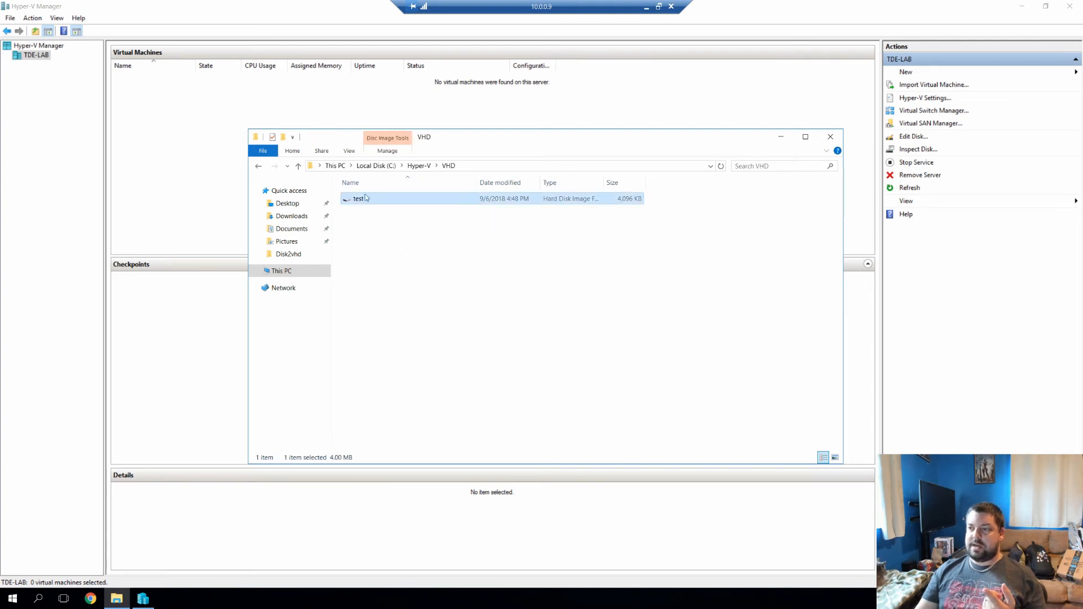
left_click_drag(346, 136, 380, 138)
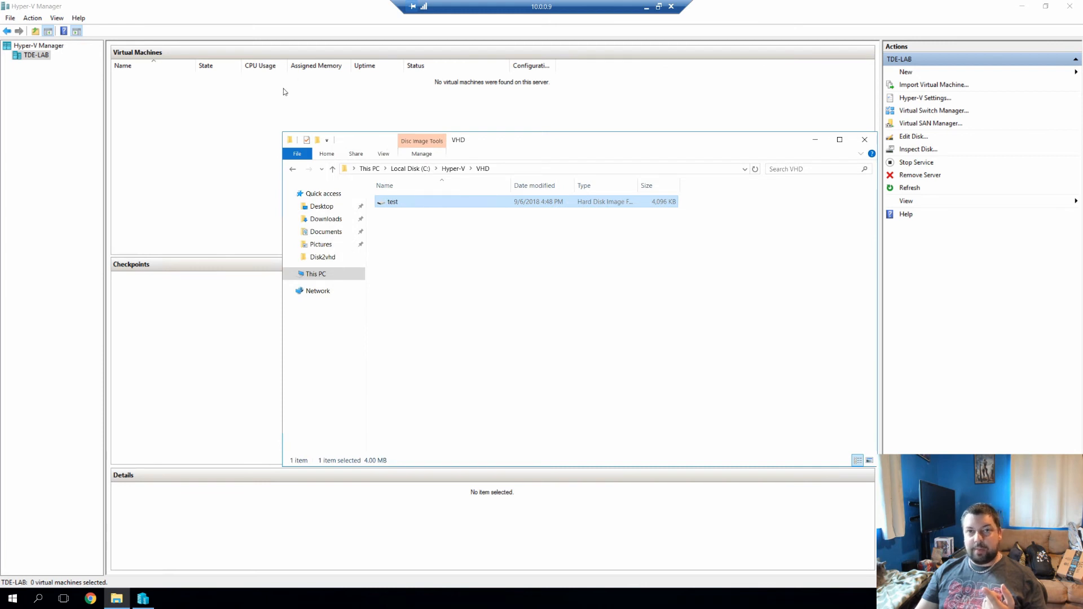
Check the Configs\Virtual Machines folder in C:\Hyper-V for remaining configuration files, and return to the Hyper-V folder
key("BackSpace")
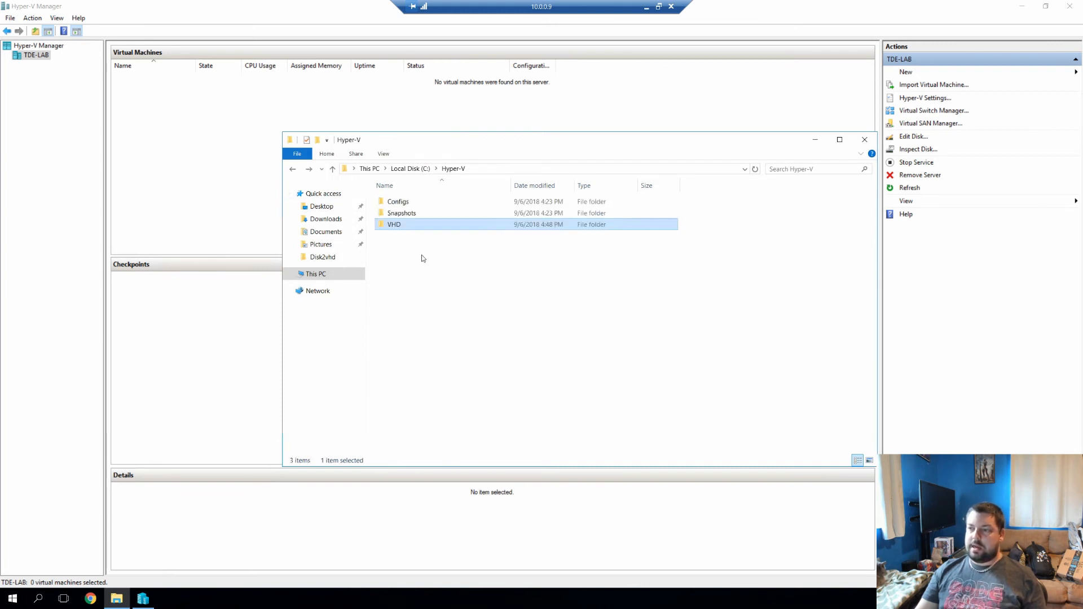
double_click(397, 204)
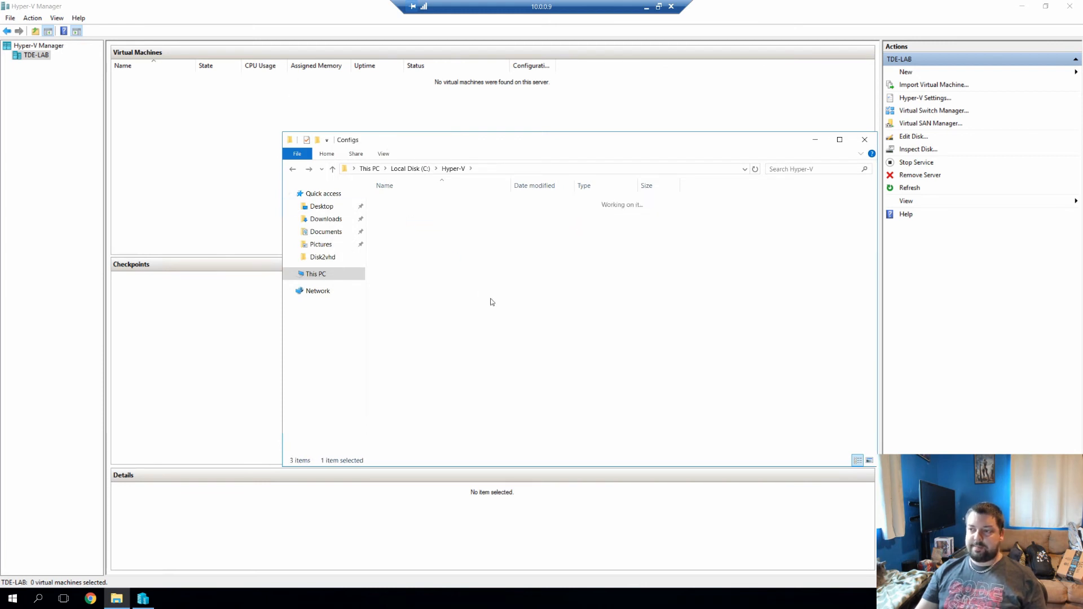
double_click(425, 208)
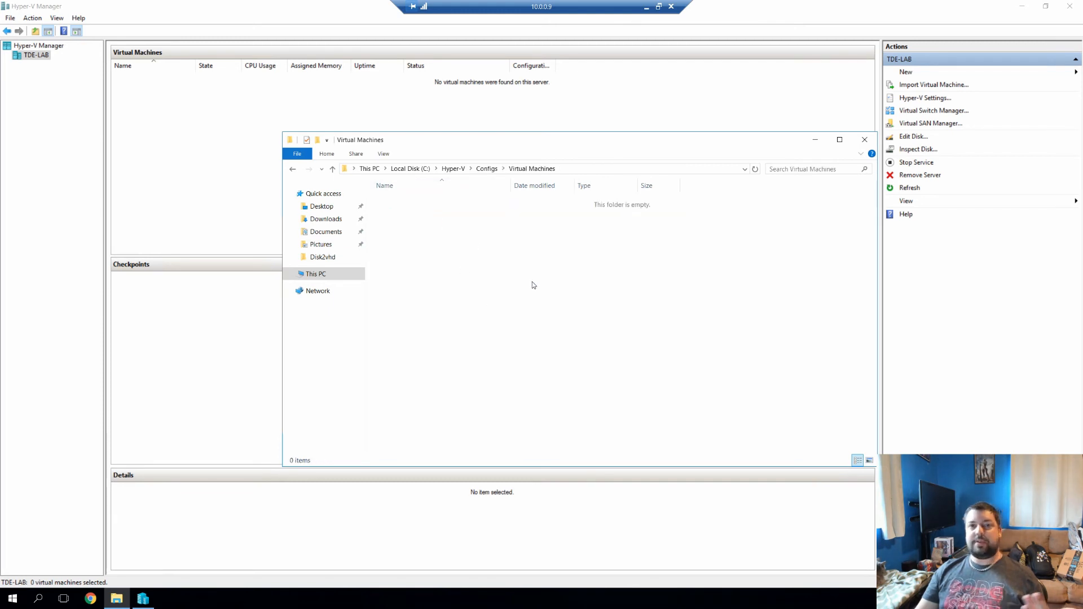
key("BackSpace")
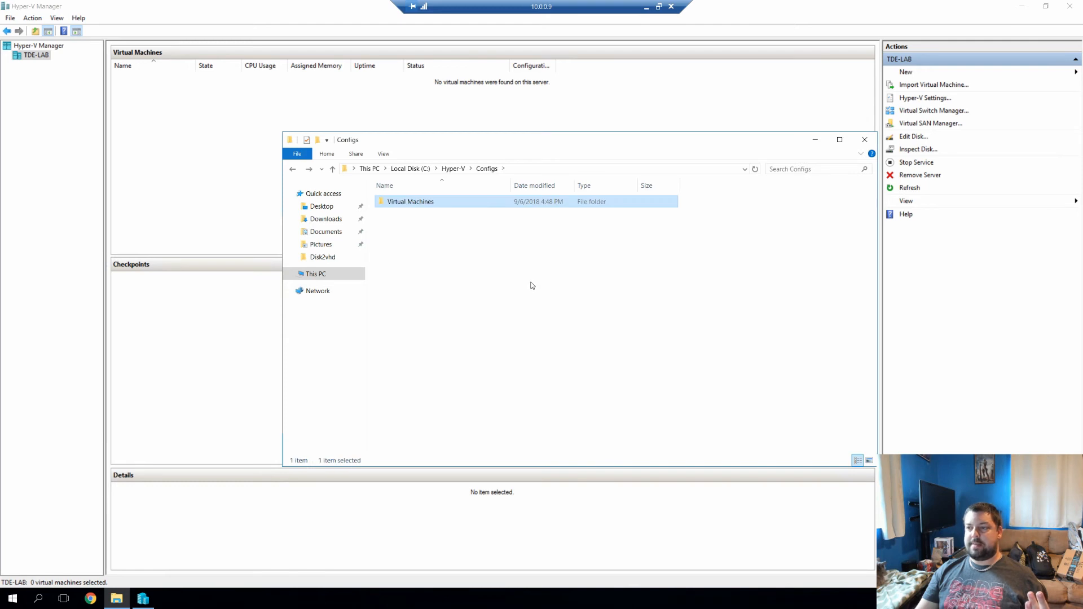
key("BackSpace")
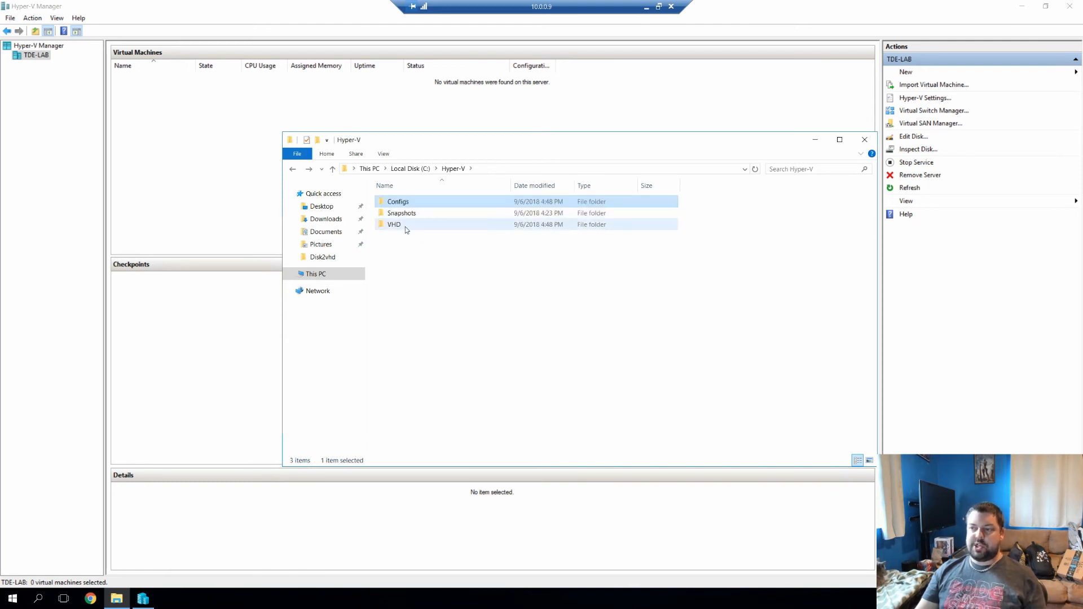
Delete the test virtual hard disk file from the VHD folder and close File Explorer
double_click(404, 225)
left_click(414, 205)
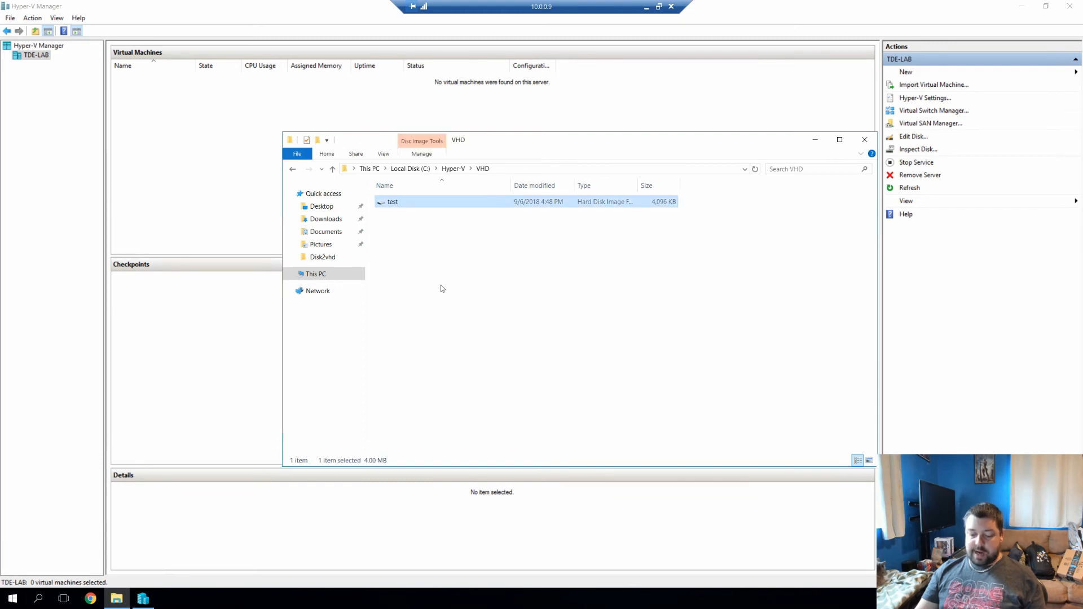
key("Delete")
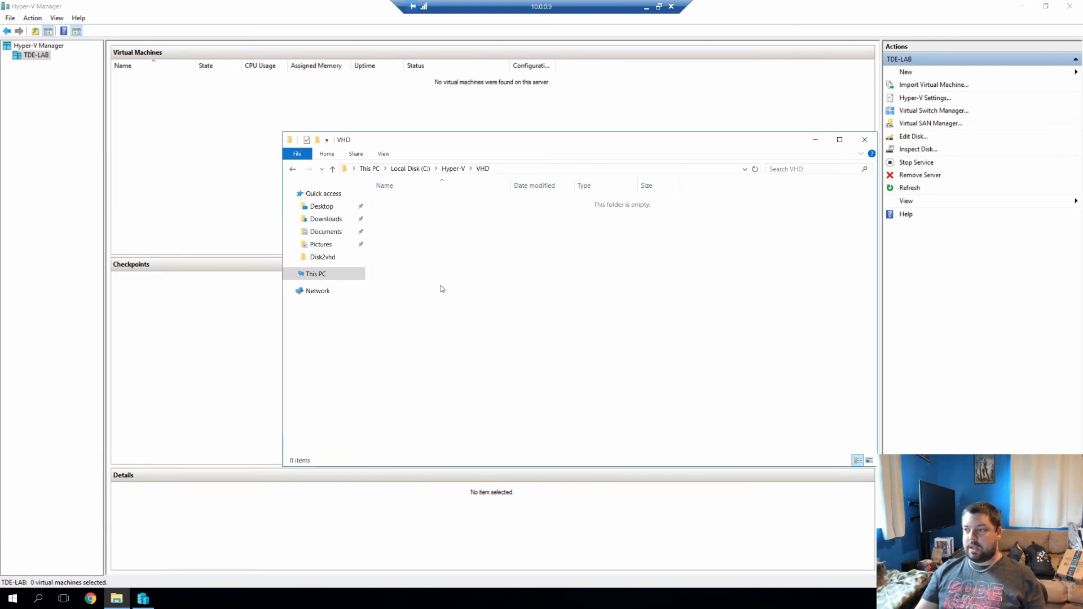
left_click(865, 140)
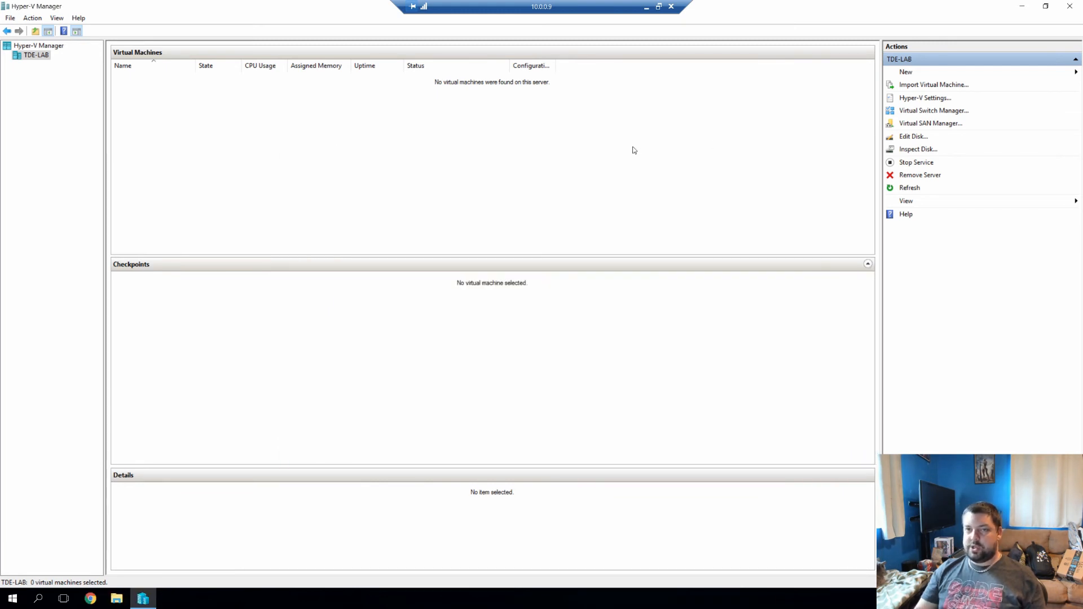